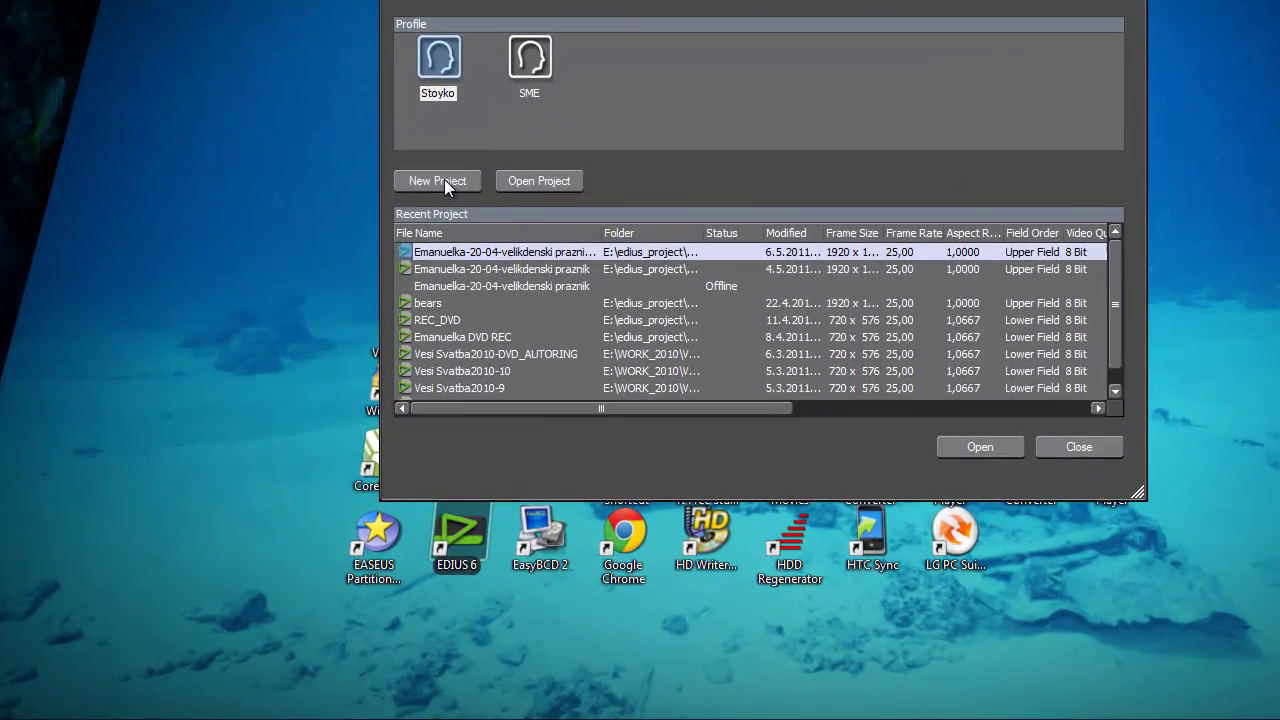
Step: Start a new customized EDIUS project named 'test' and continue to its detailed settings
{"action": "left_click", "coordinate": [429, 337]}
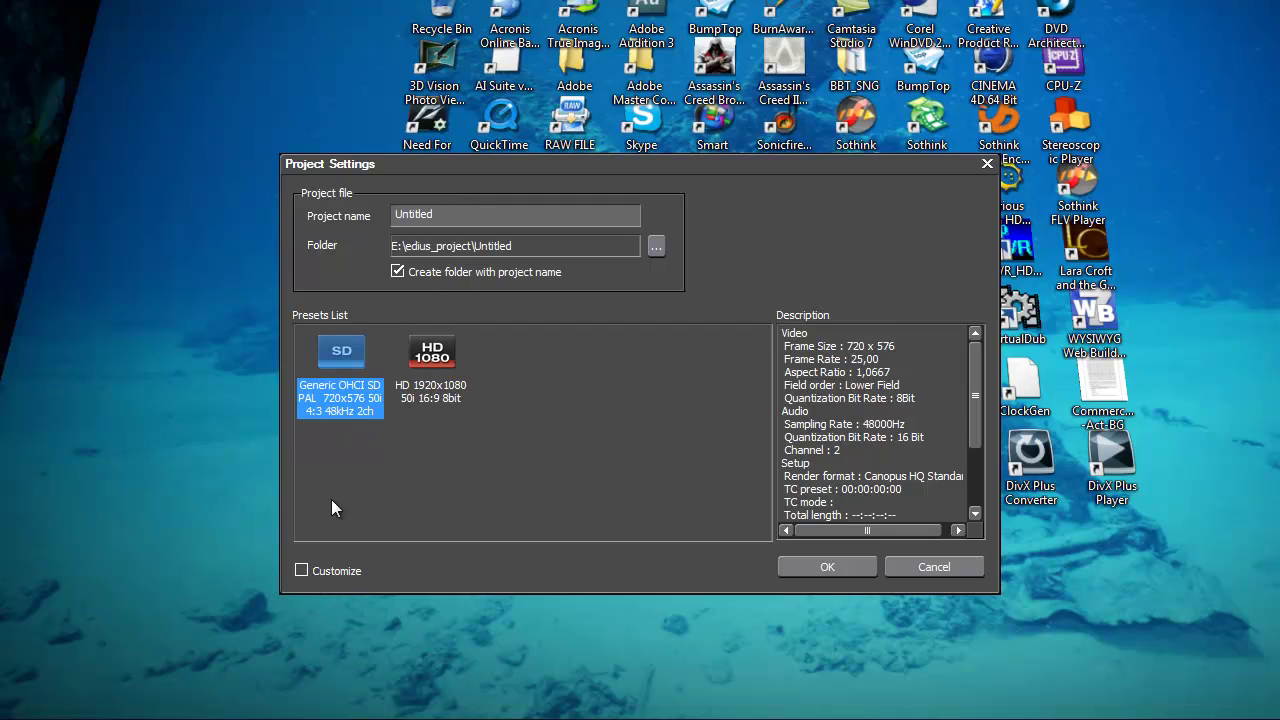
{"action": "left_click", "coordinate": [311, 575]}
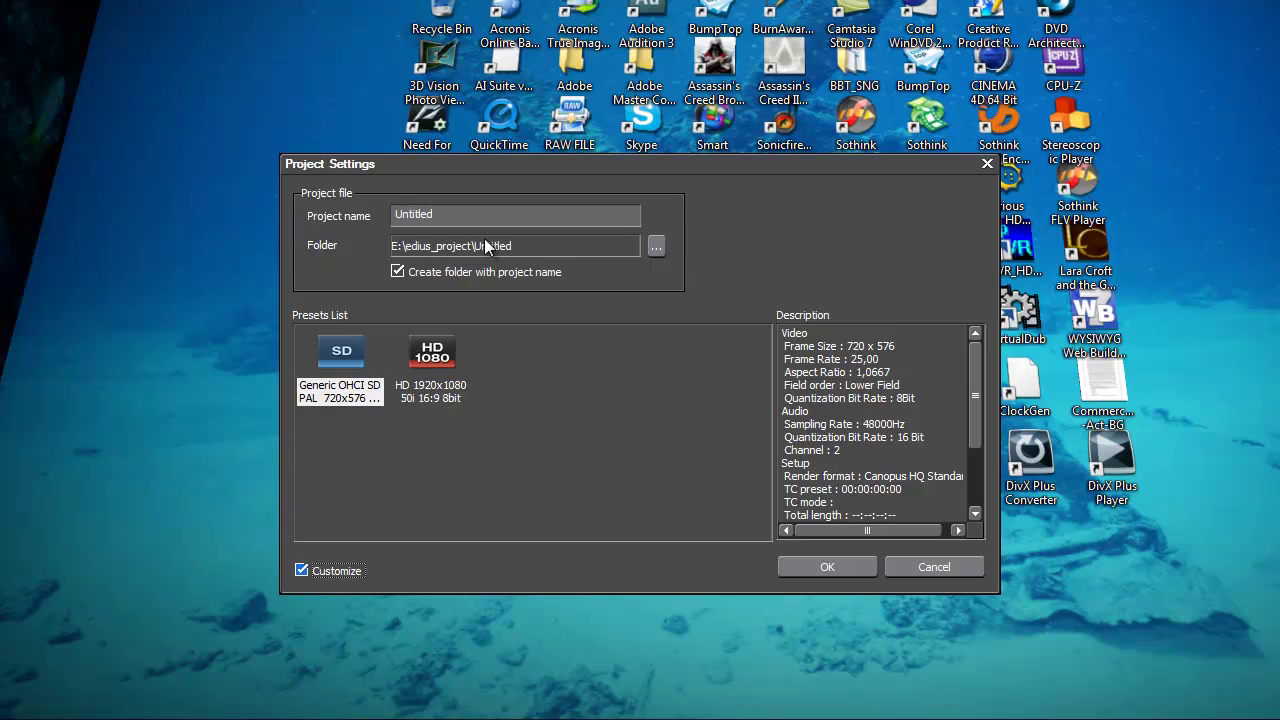
{"action": "key", "text": "Tab"}
{"action": "type", "text": "tesy"}
{"action": "key", "text": "BackSpace"}
{"action": "type", "text": "t"}
{"action": "left_click", "coordinate": [833, 566]}
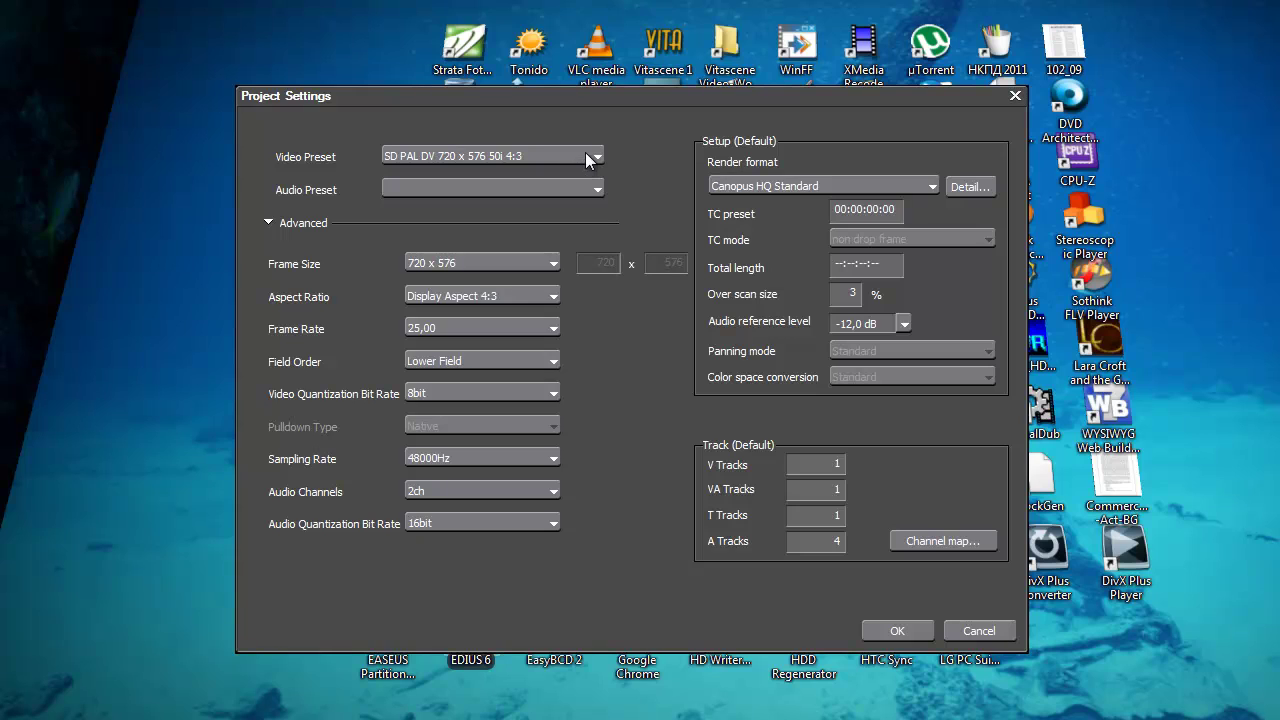
Step: Open the Video Preset list and scroll toward the HD 1920 x 1080 50i preset
{"action": "left_click", "coordinate": [585, 155]}
{"action": "left_click_drag", "start_coordinate": [598, 447], "coordinate": [597, 299]}
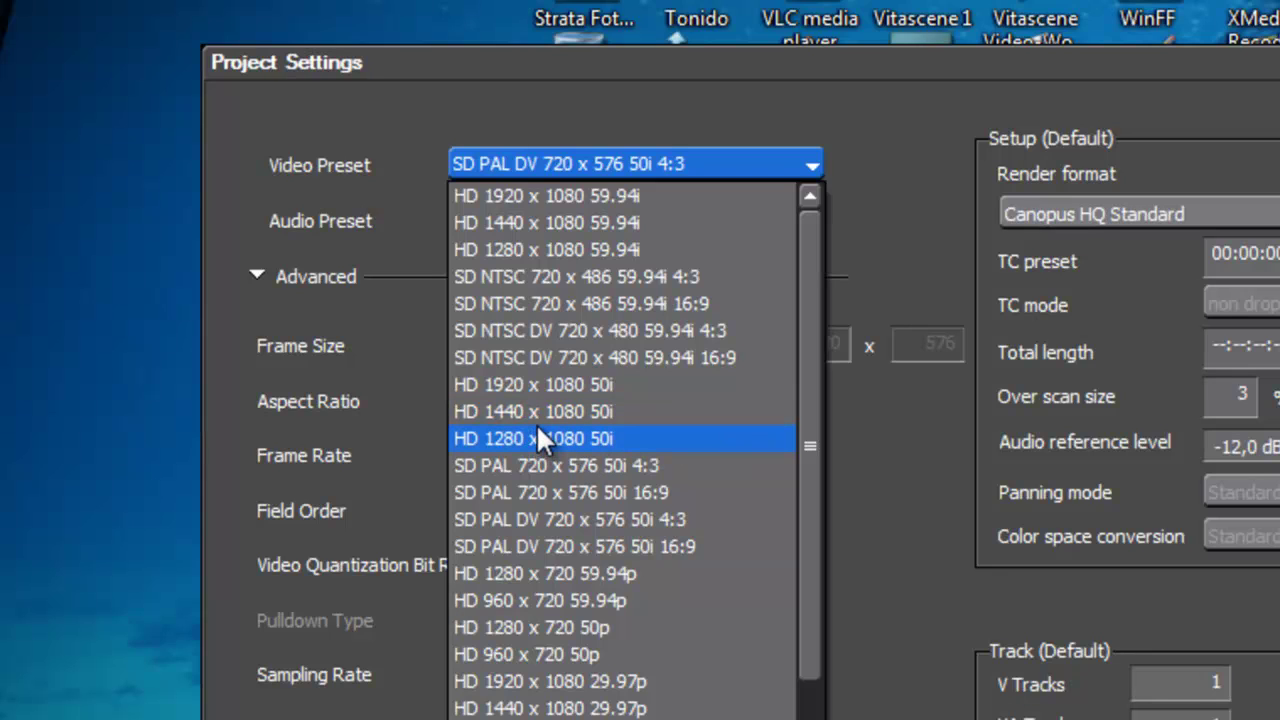
Step: Choose the HD 1920 x 1080 50i video preset and set audio channels to 6ch
{"action": "left_click", "coordinate": [494, 384]}
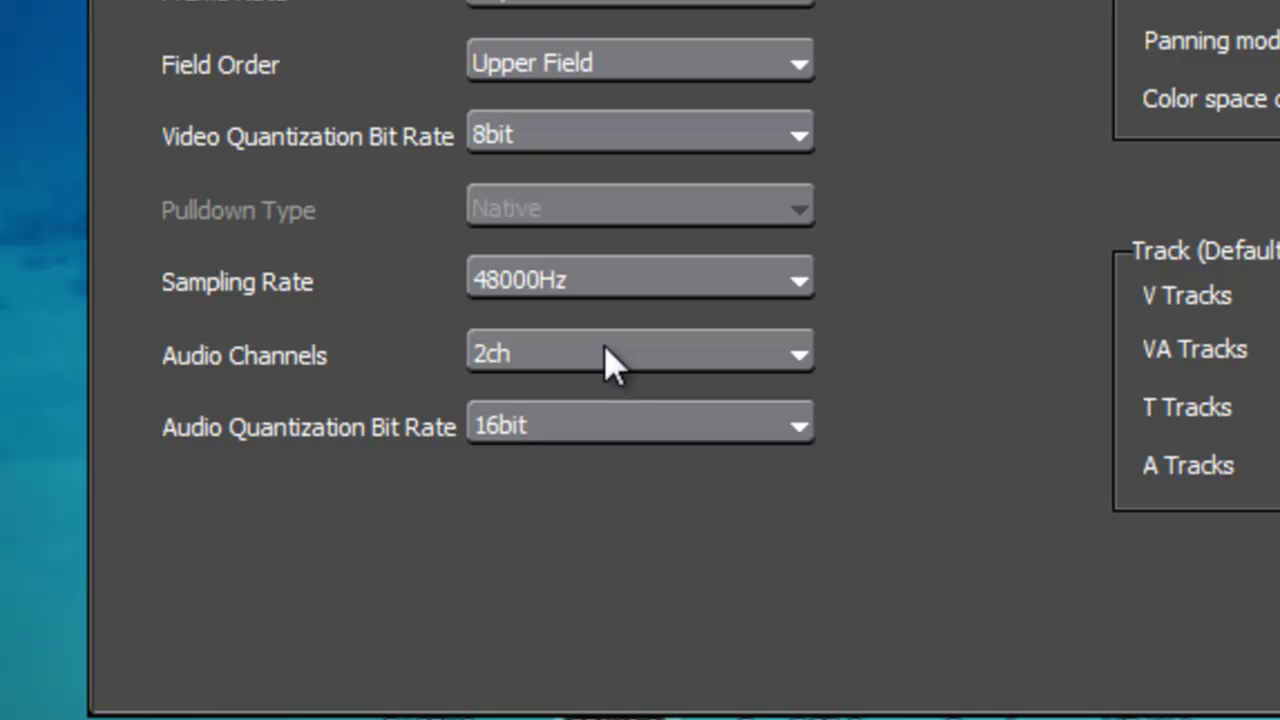
{"action": "left_click", "coordinate": [612, 362]}
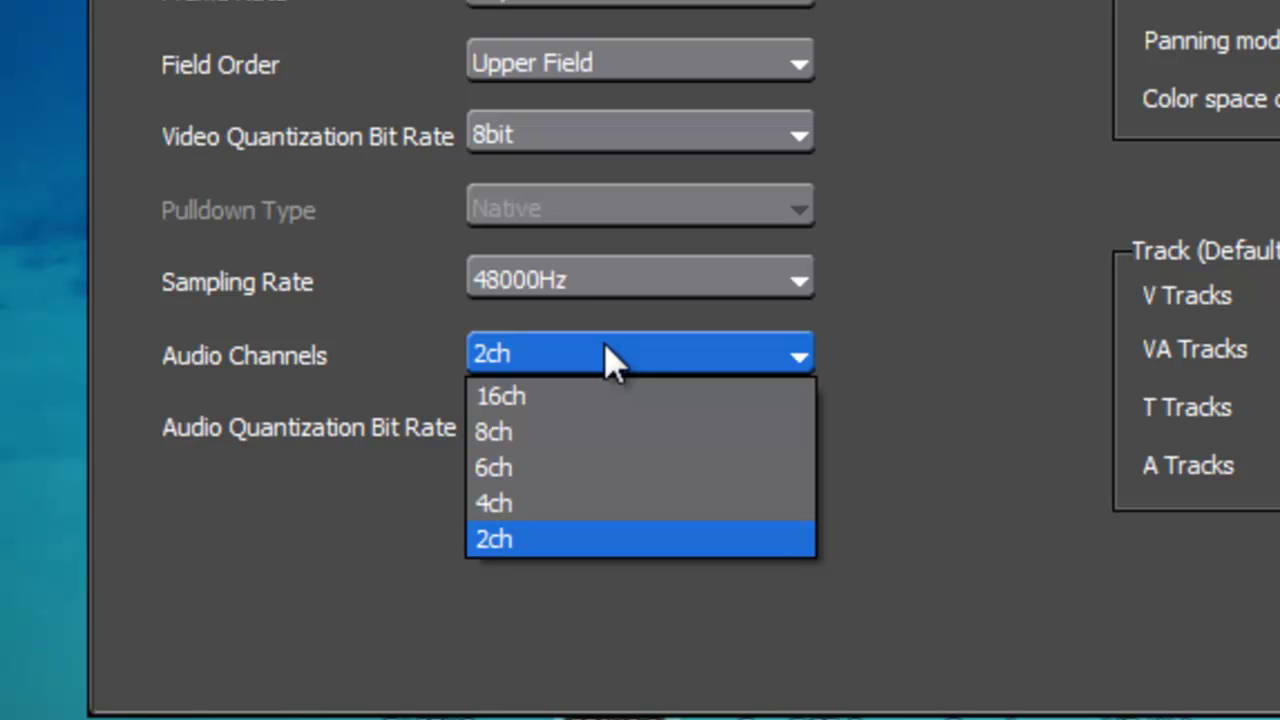
{"action": "left_click", "coordinate": [562, 472]}
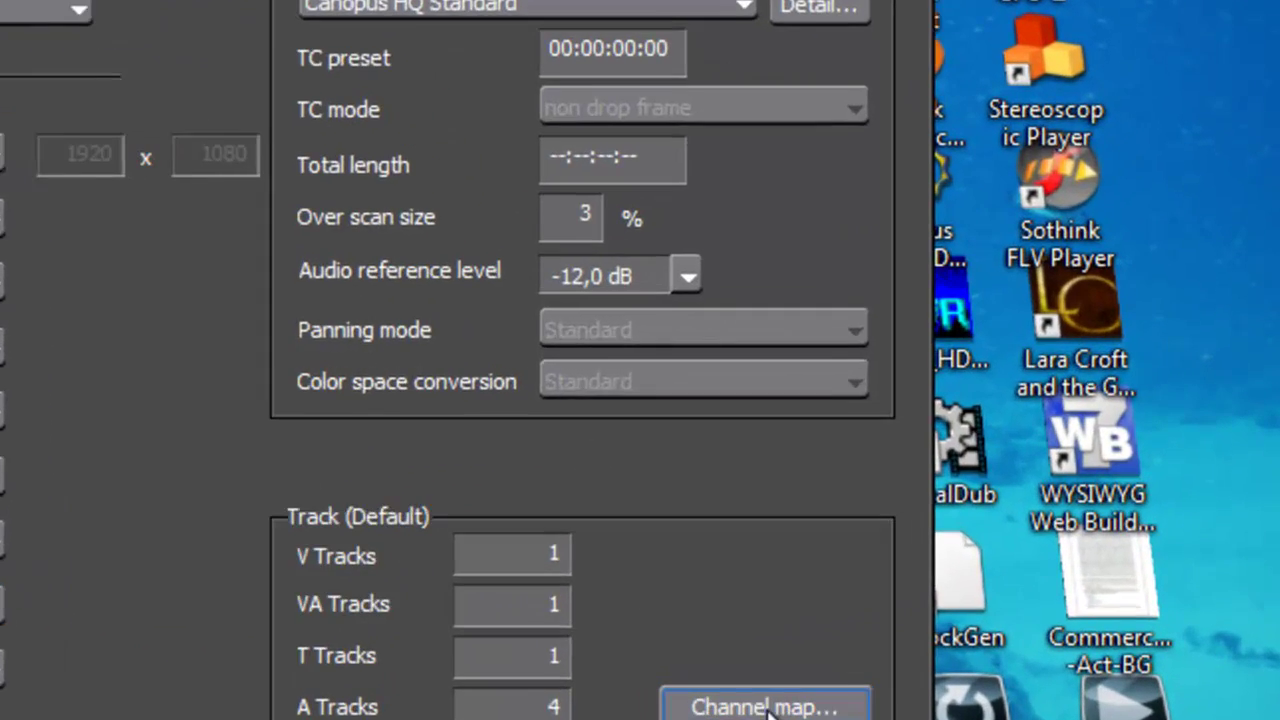
Step: In the channel map, clear stereo mappings on tracks 1 A–4 A and route 1 VA stereo to Ch 3–4
{"action": "left_click", "coordinate": [963, 557]}
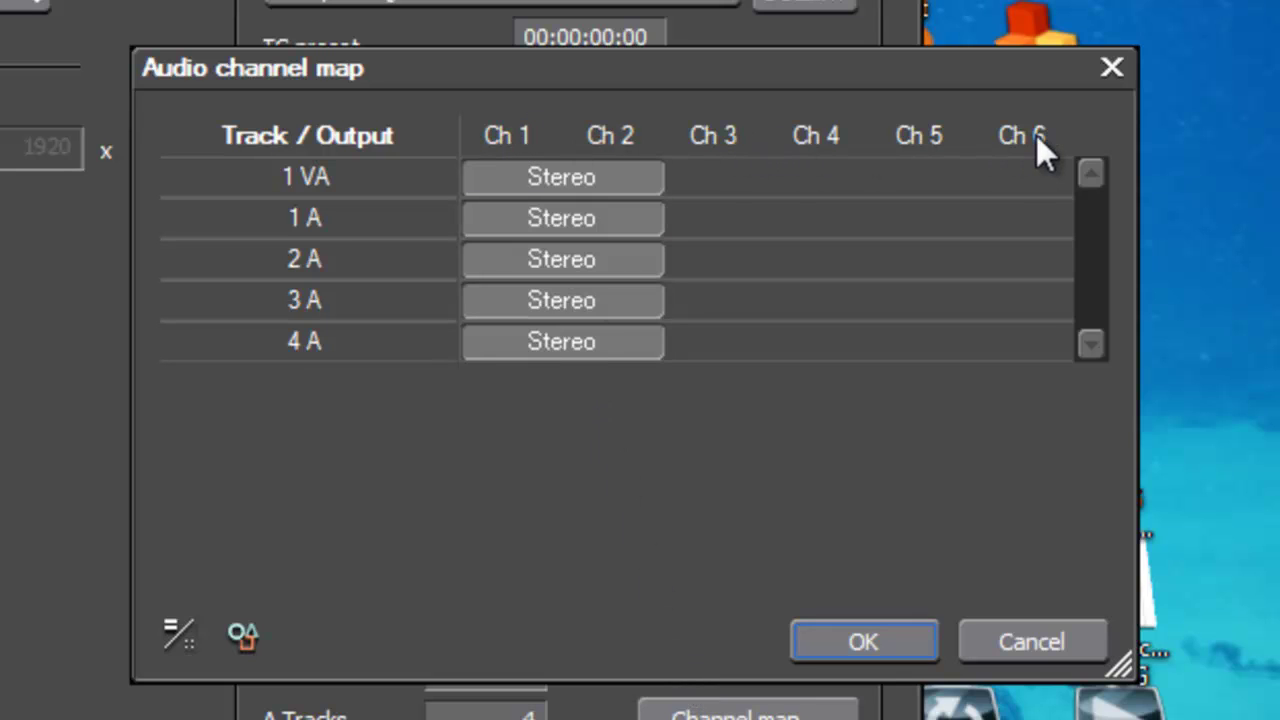
{"action": "left_click", "coordinate": [567, 165]}
{"action": "left_click", "coordinate": [573, 217]}
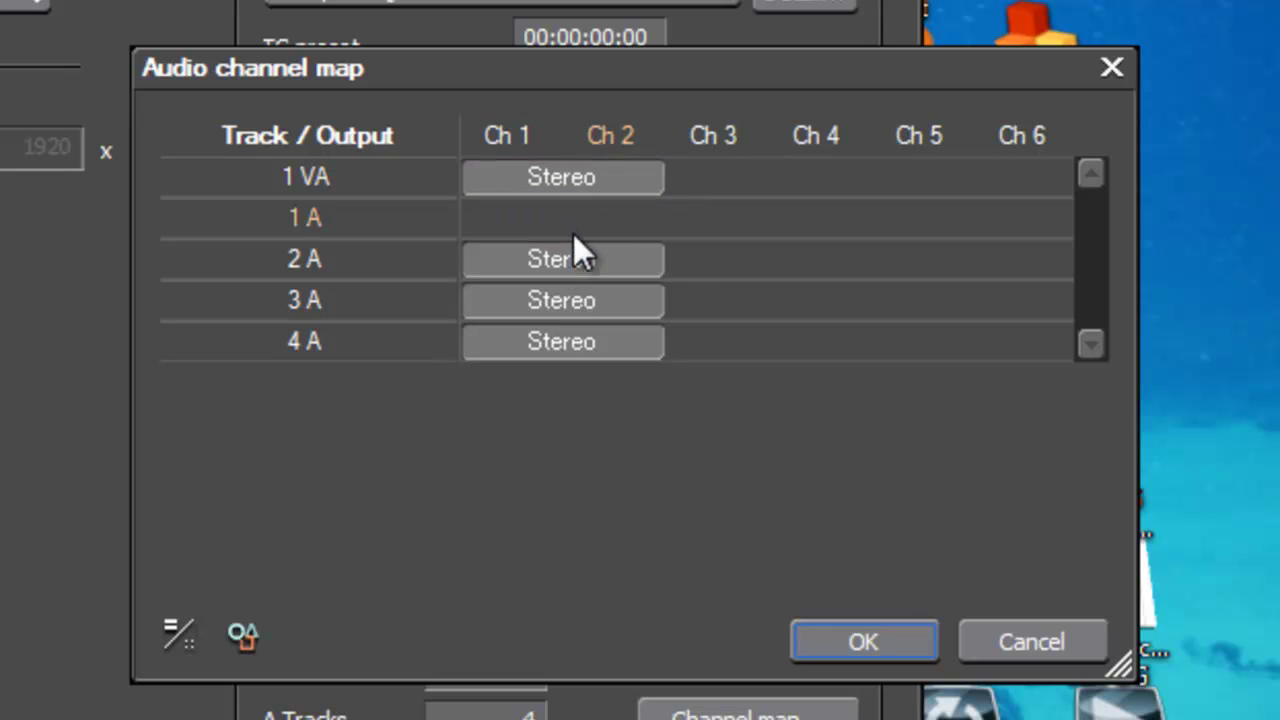
{"action": "left_click", "coordinate": [573, 258]}
{"action": "left_click", "coordinate": [567, 312]}
{"action": "left_click", "coordinate": [571, 347]}
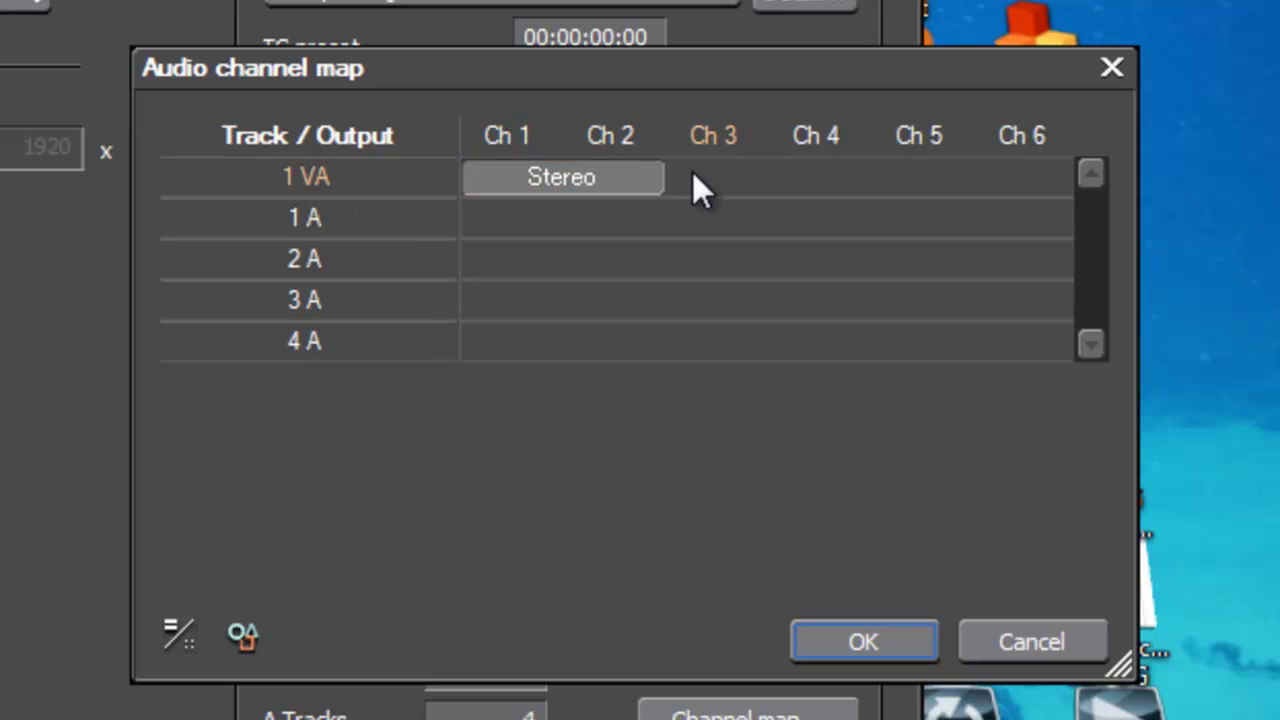
{"action": "left_click_drag", "start_coordinate": [706, 189], "coordinate": [1029, 170]}
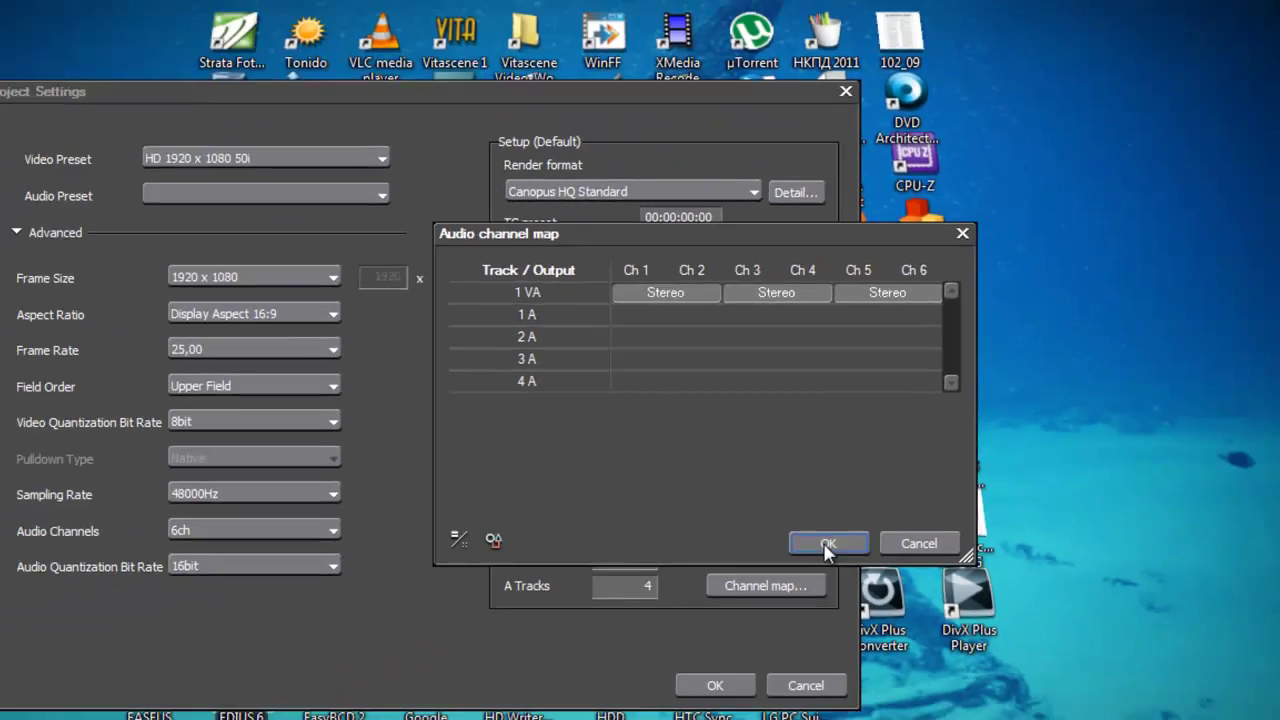
{"action": "left_click", "coordinate": [863, 641]}
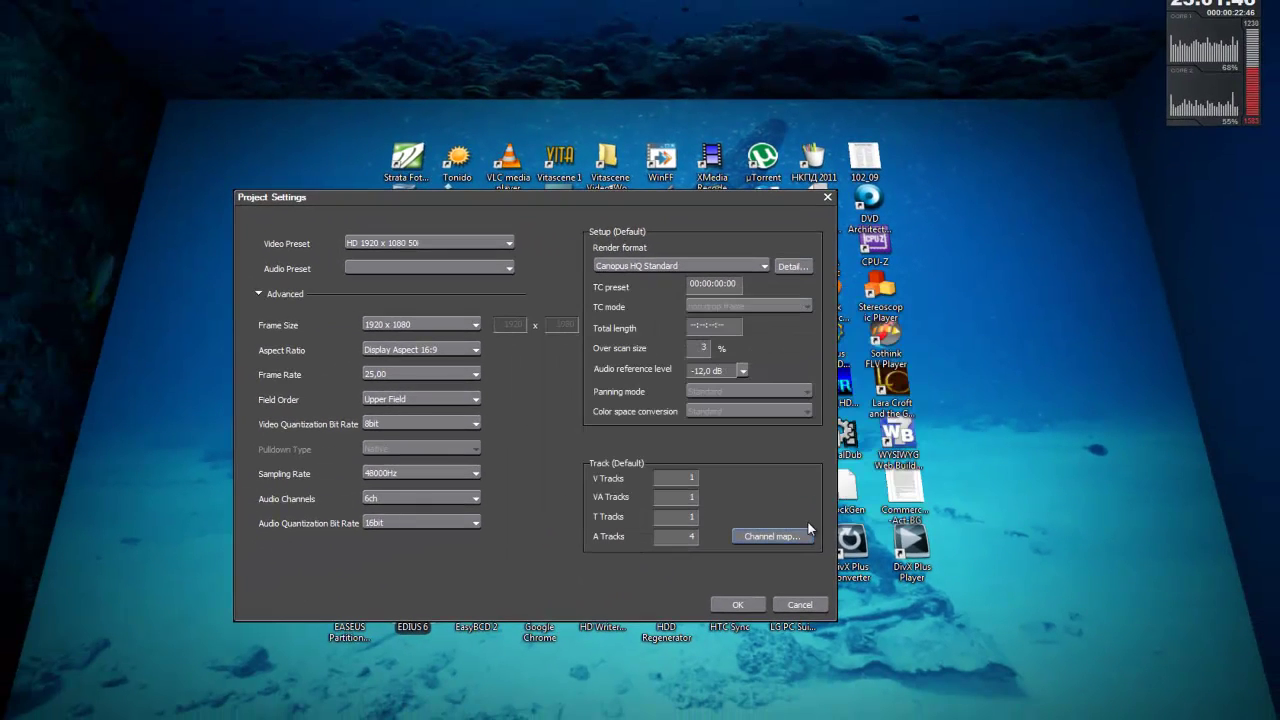
Step: Create the project and import clip 20110420_173321.m2ts into the bin
{"action": "left_click", "coordinate": [747, 606]}
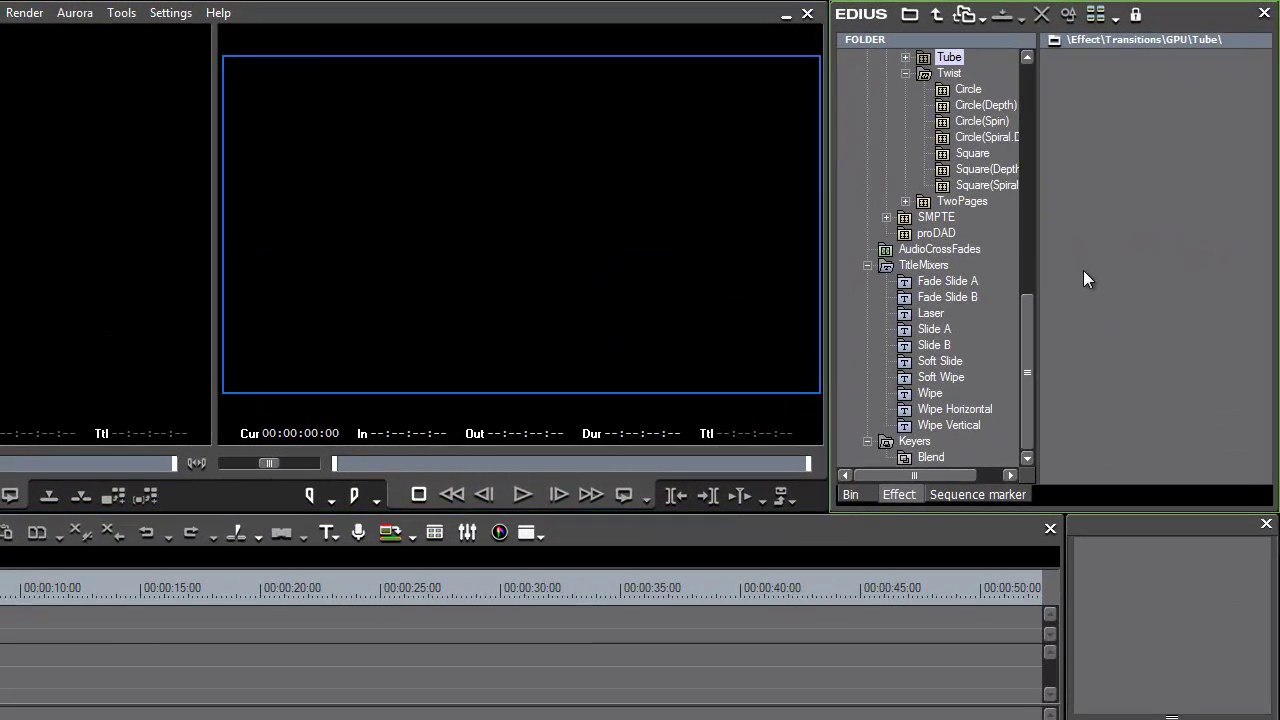
{"action": "left_click", "coordinate": [858, 495]}
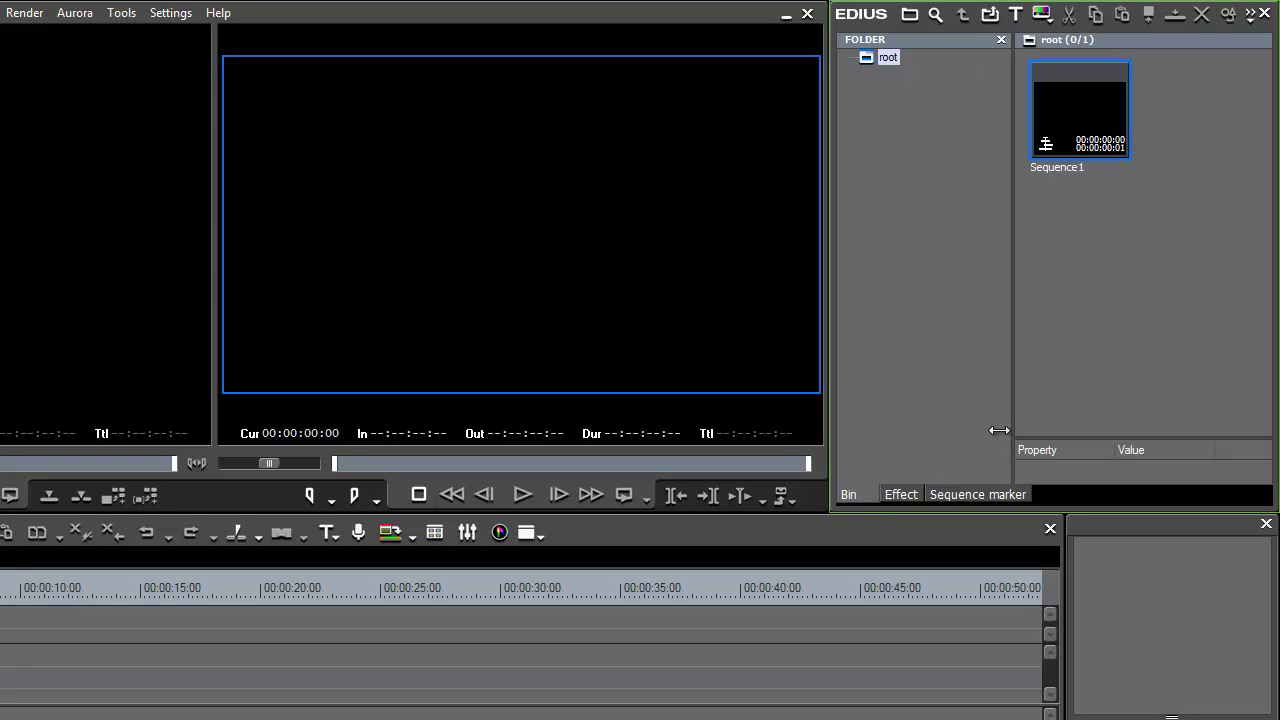
{"action": "double_click", "coordinate": [1087, 309]}
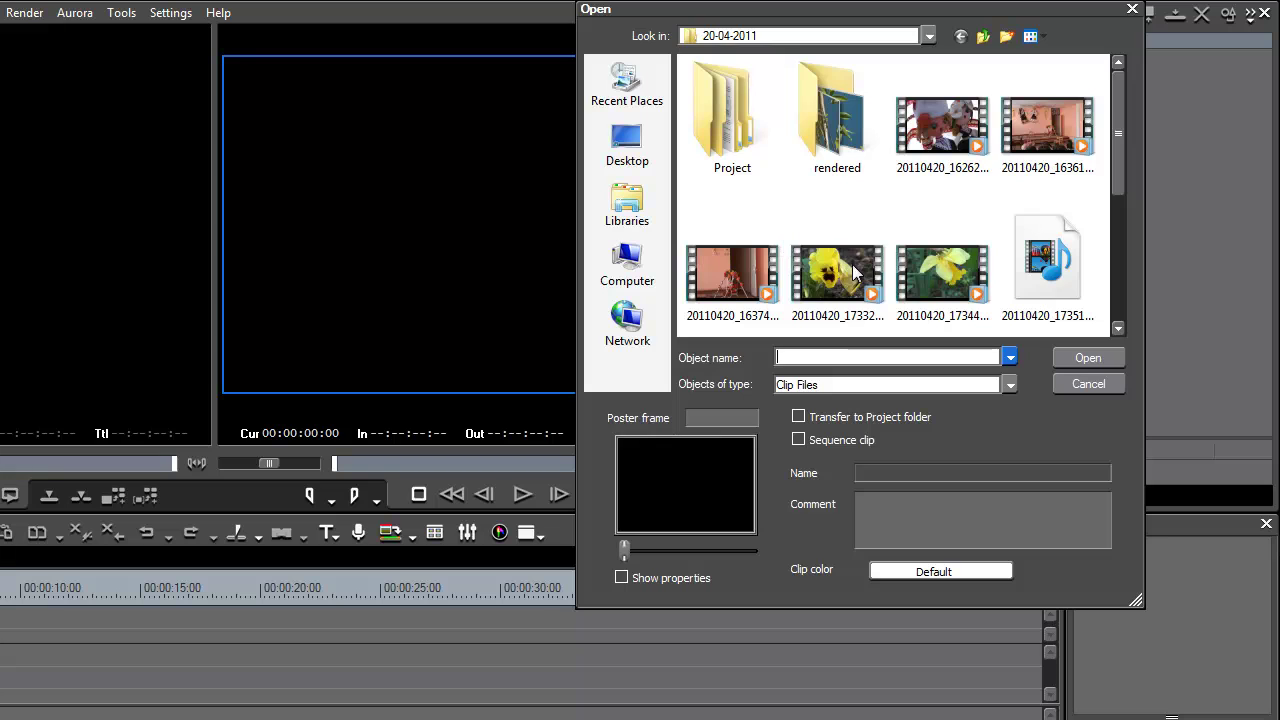
{"action": "left_click", "coordinate": [846, 280]}
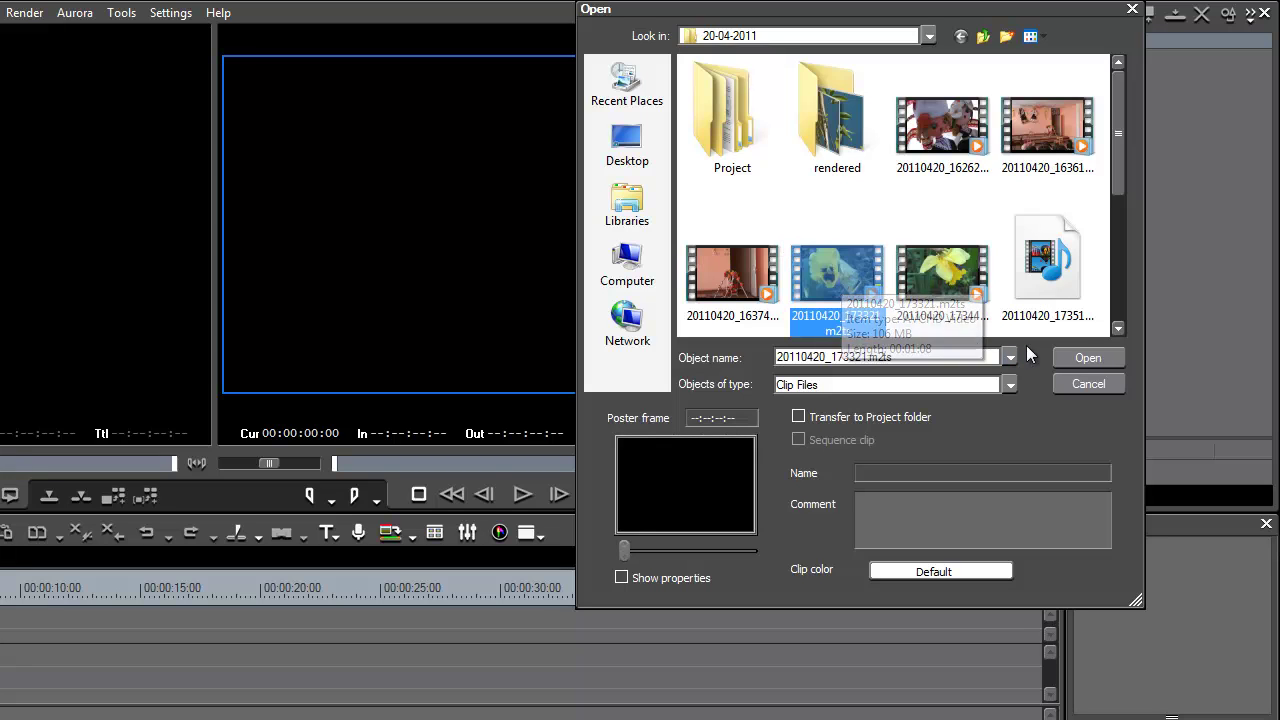
{"action": "left_click", "coordinate": [1088, 356]}
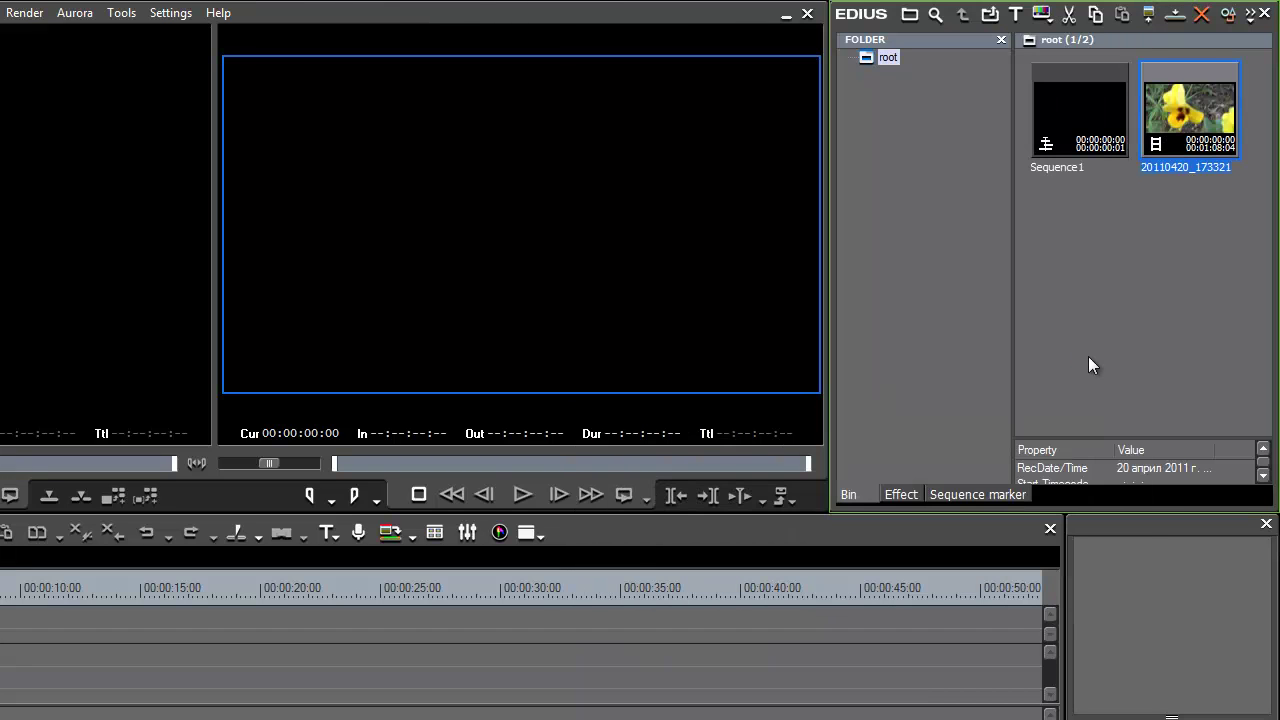
{"action": "left_click", "coordinate": [1111, 318]}
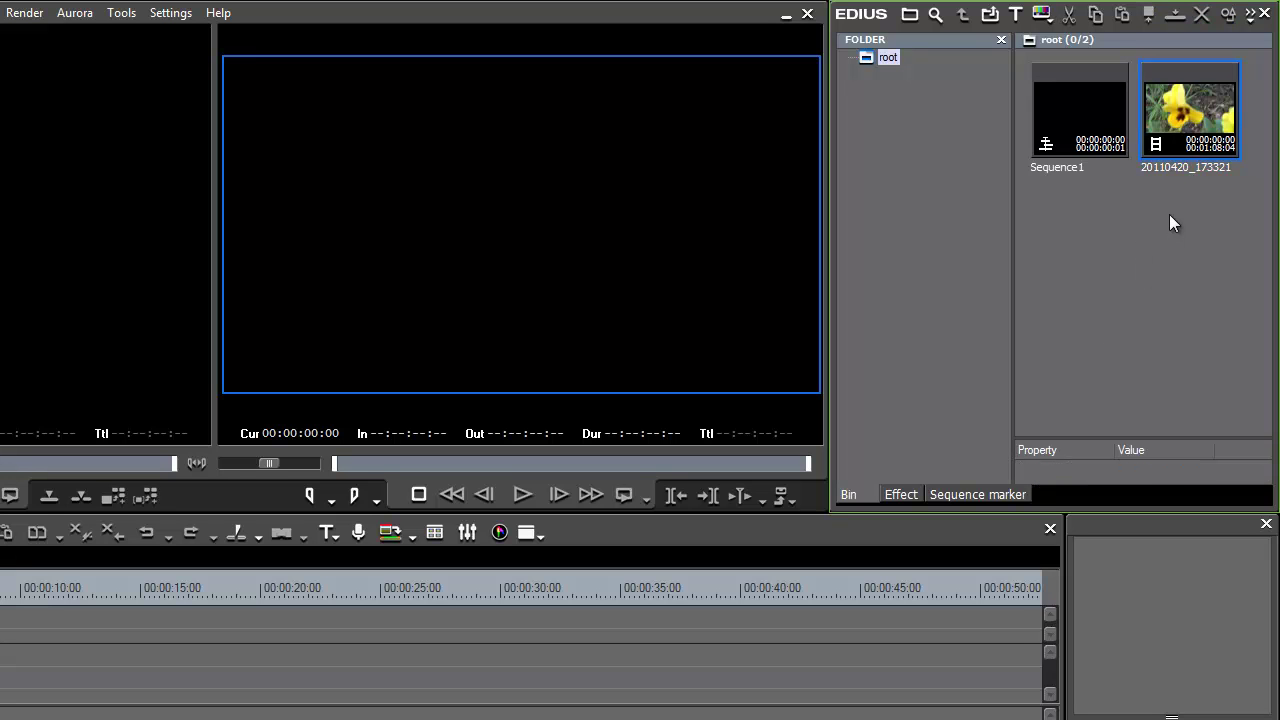
Step: Place the flower clip at the timeline start, set a 2 Seconds scale, then delete it
{"action": "left_click_drag", "start_coordinate": [1187, 124], "coordinate": [56, 558]}
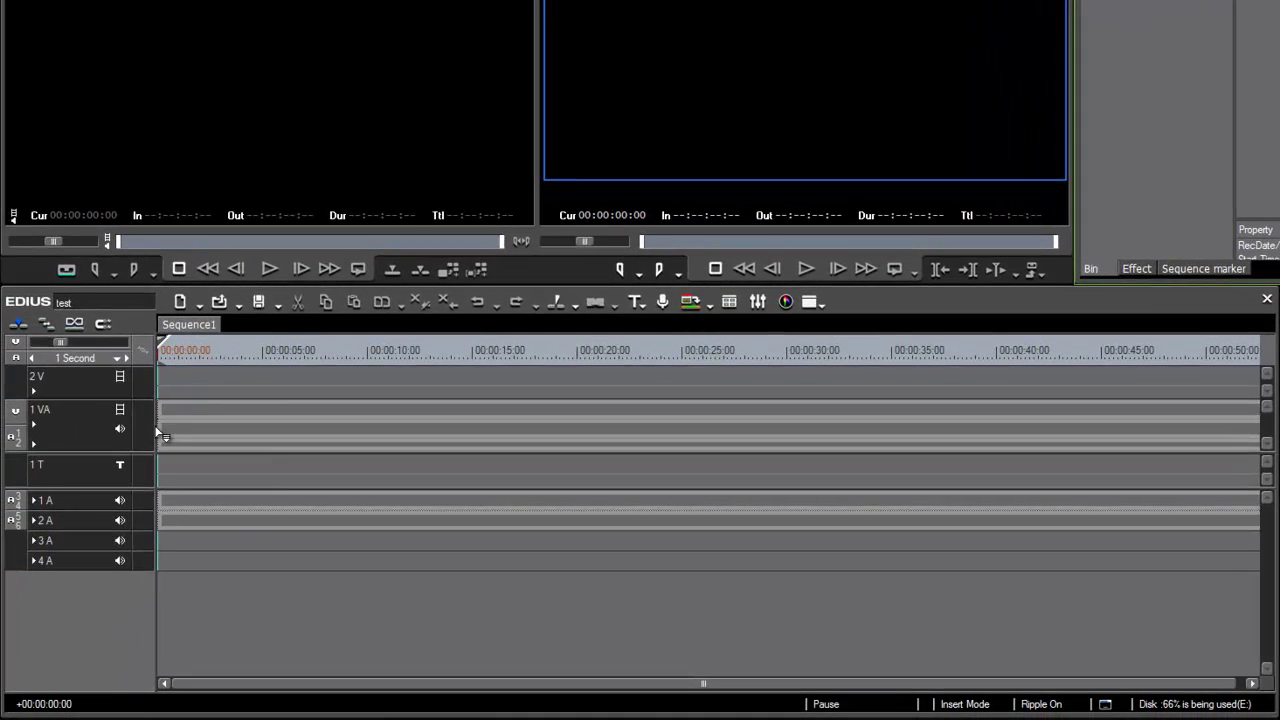
{"action": "left_click_drag", "start_coordinate": [158, 432], "coordinate": [160, 432]}
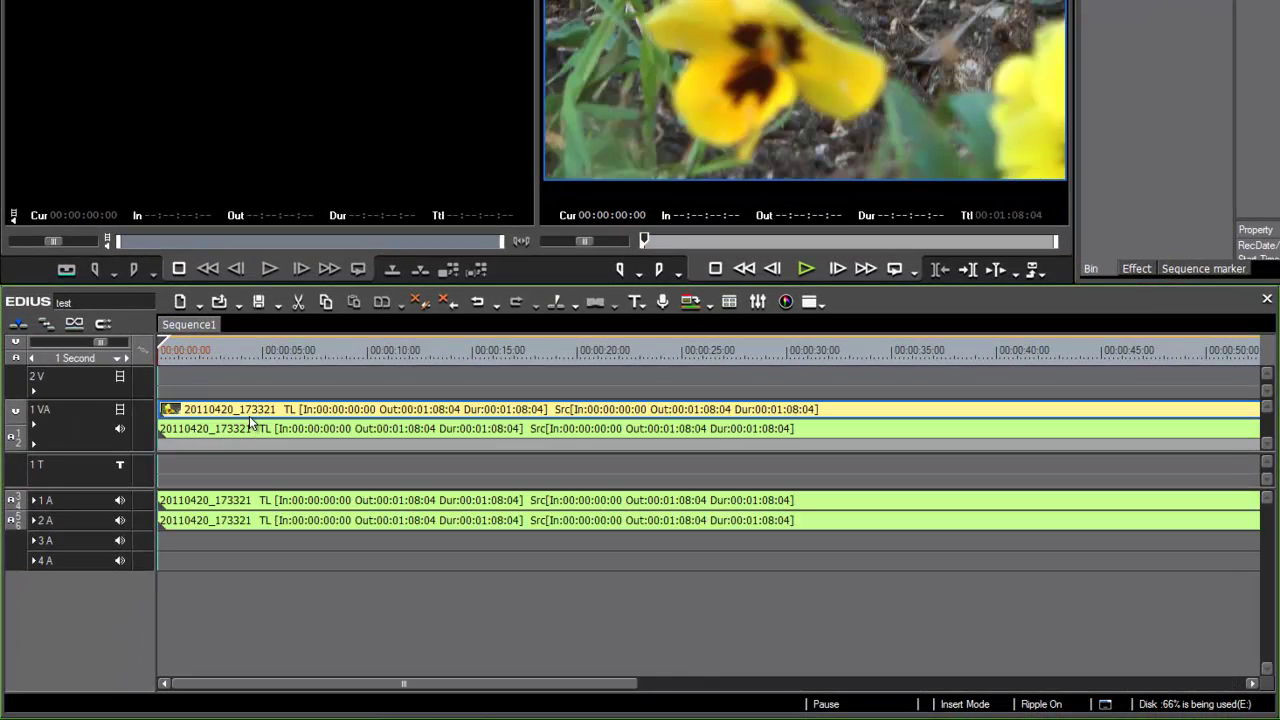
{"action": "key", "text": "ctrl+0"}
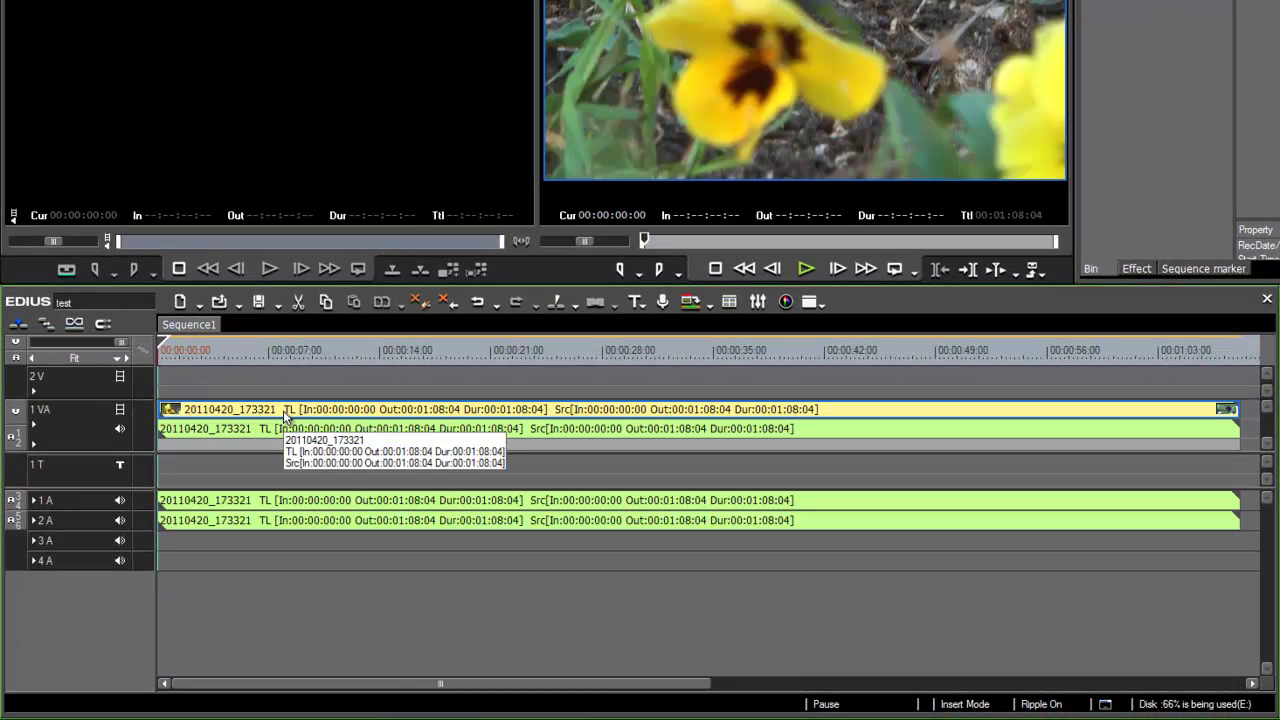
{"action": "key", "text": "ctrl+minus"}
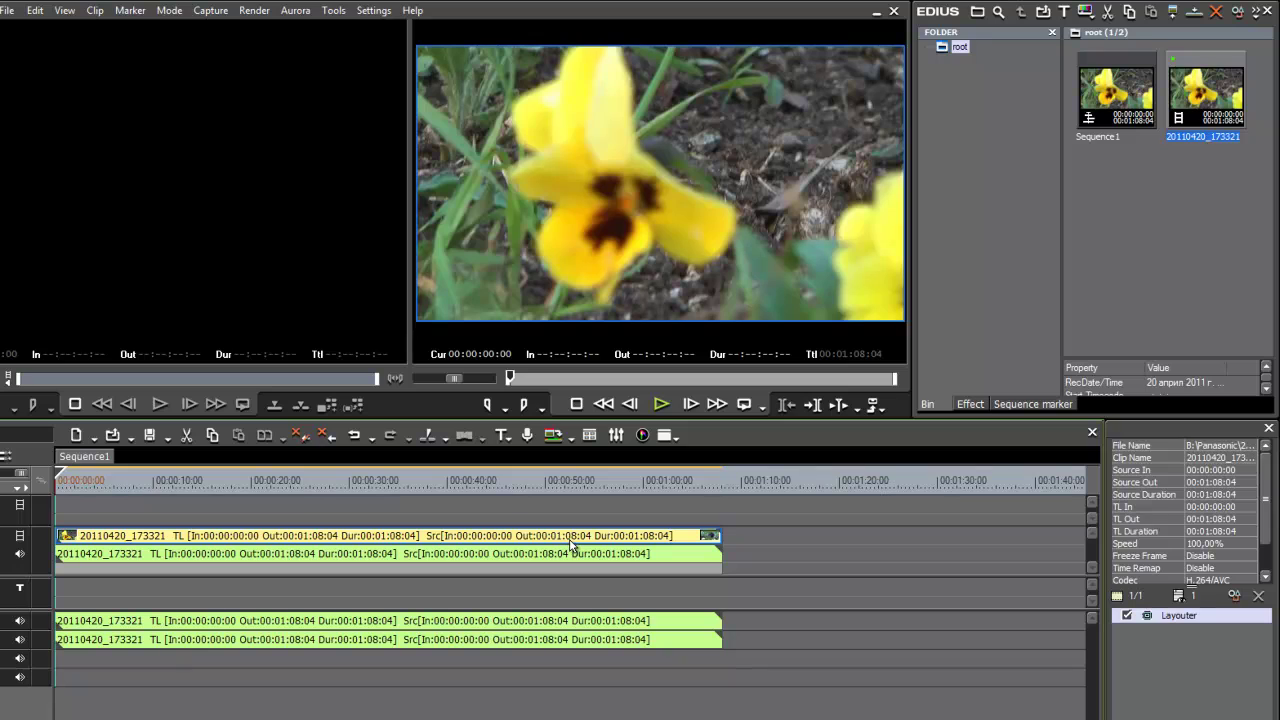
{"action": "key", "text": "Delete"}
{"action": "key", "text": "Delete"}
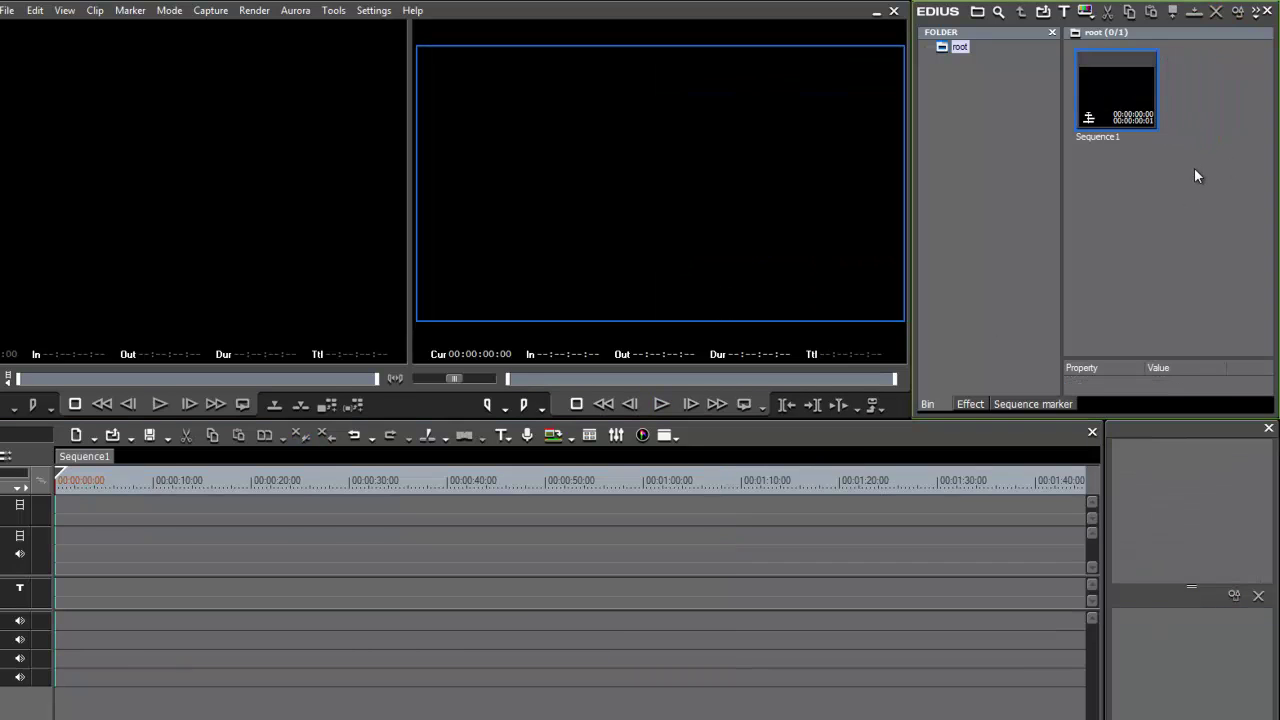
Step: Import tulip clip 20110420_173513 and place it at the start of the timeline
{"action": "double_click", "coordinate": [1194, 167]}
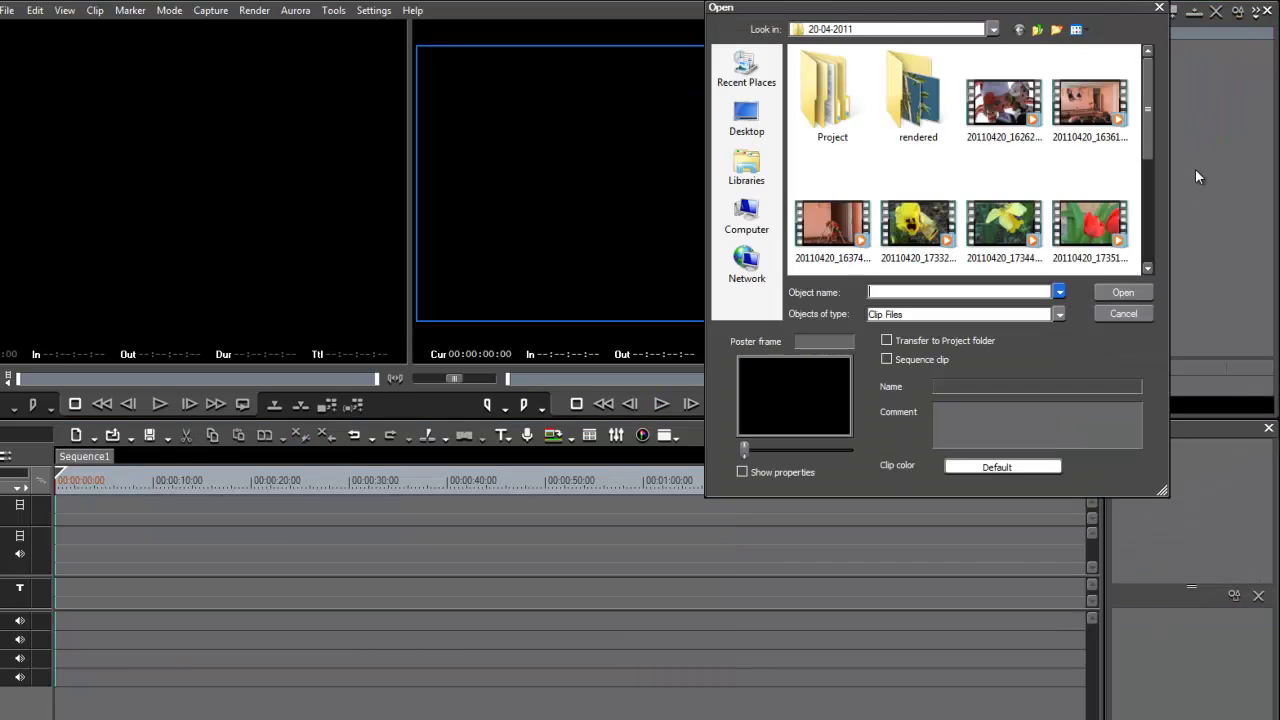
{"action": "double_click", "coordinate": [1075, 228]}
{"action": "left_click_drag", "start_coordinate": [1210, 95], "coordinate": [58, 548]}
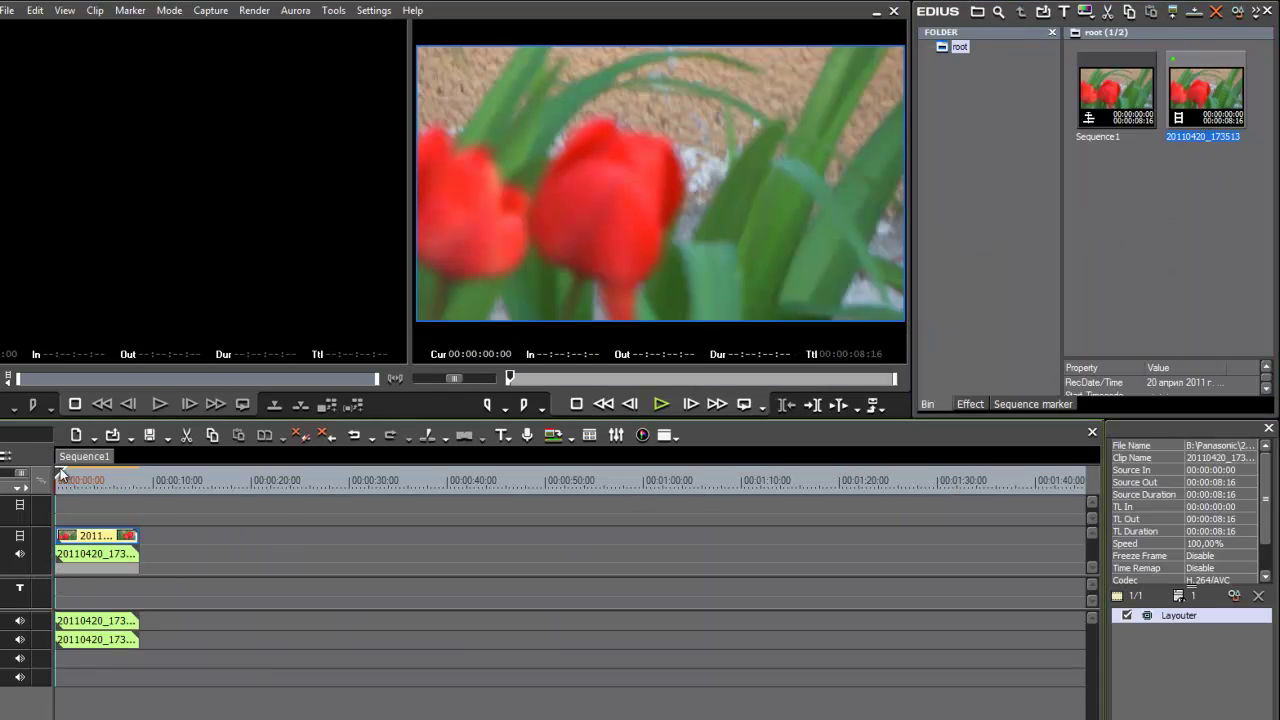
{"action": "scroll", "coordinate": [83, 512], "scroll_direction": "up", "scroll_amount": 3}
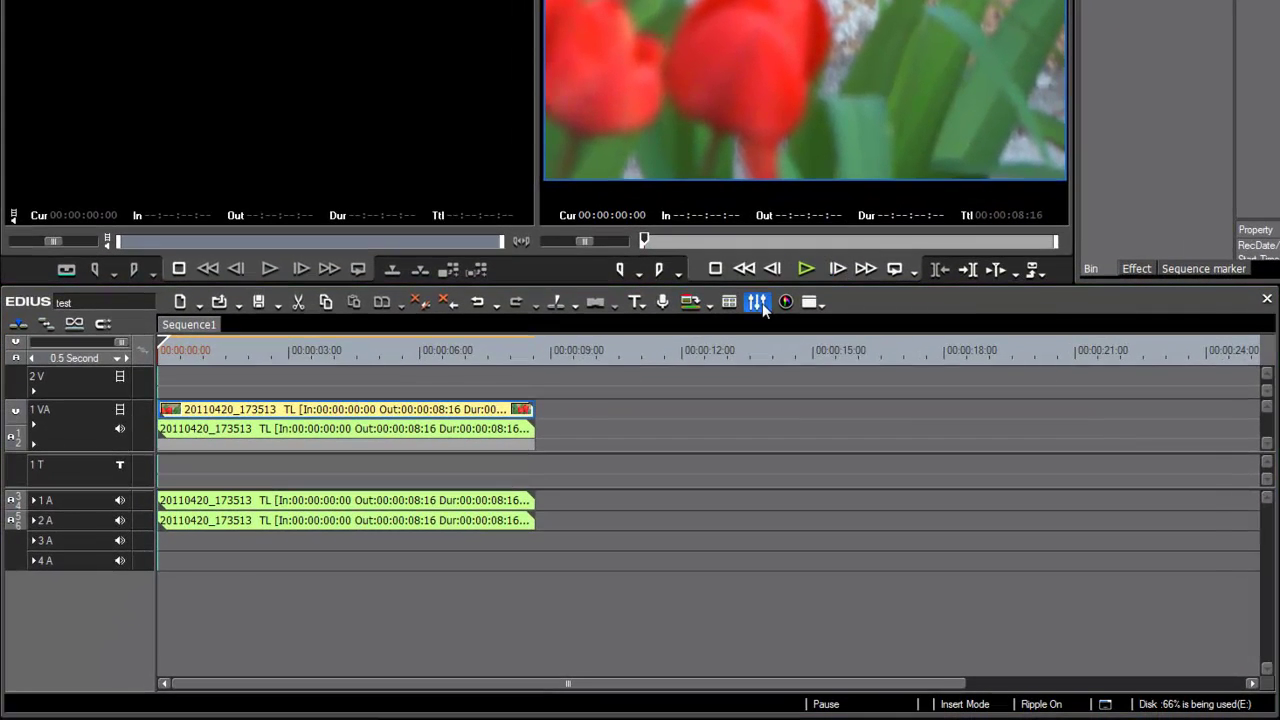
Step: Show the Audio Mixer peak meters and play the tulip sequence to check its levels
{"action": "left_click", "coordinate": [712, 344]}
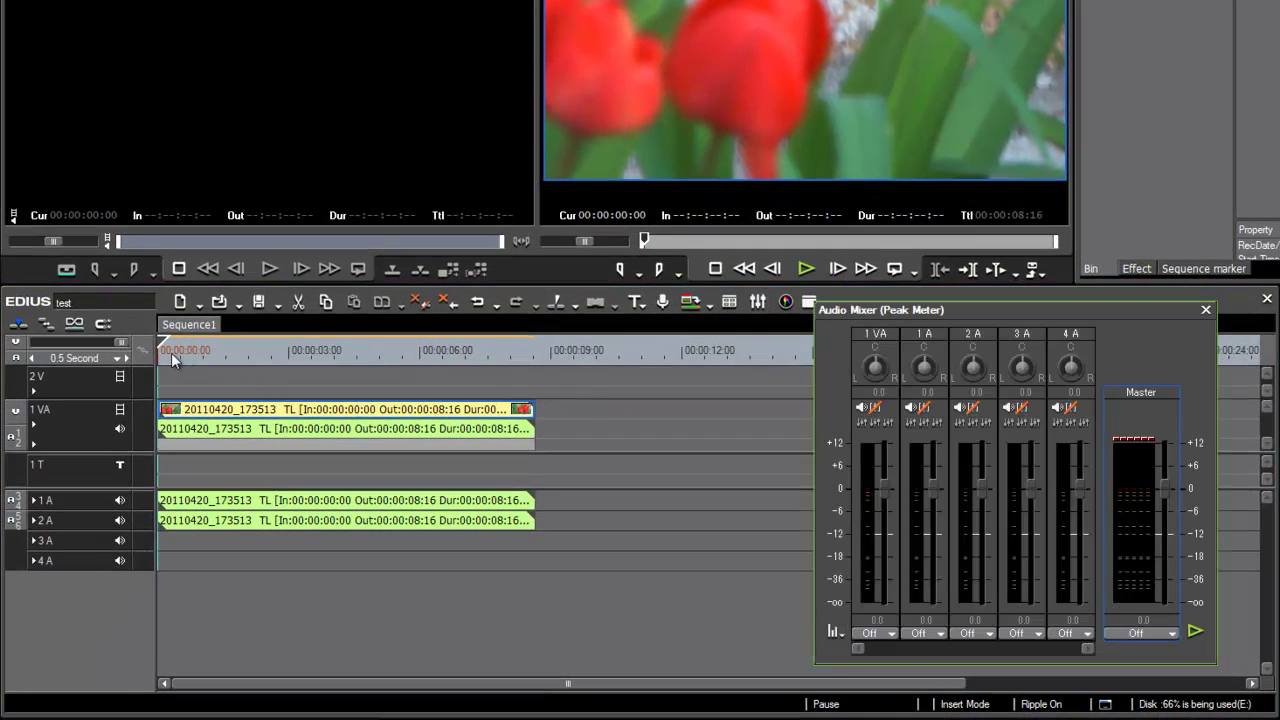
{"action": "left_click", "coordinate": [230, 385]}
{"action": "key", "text": "space"}
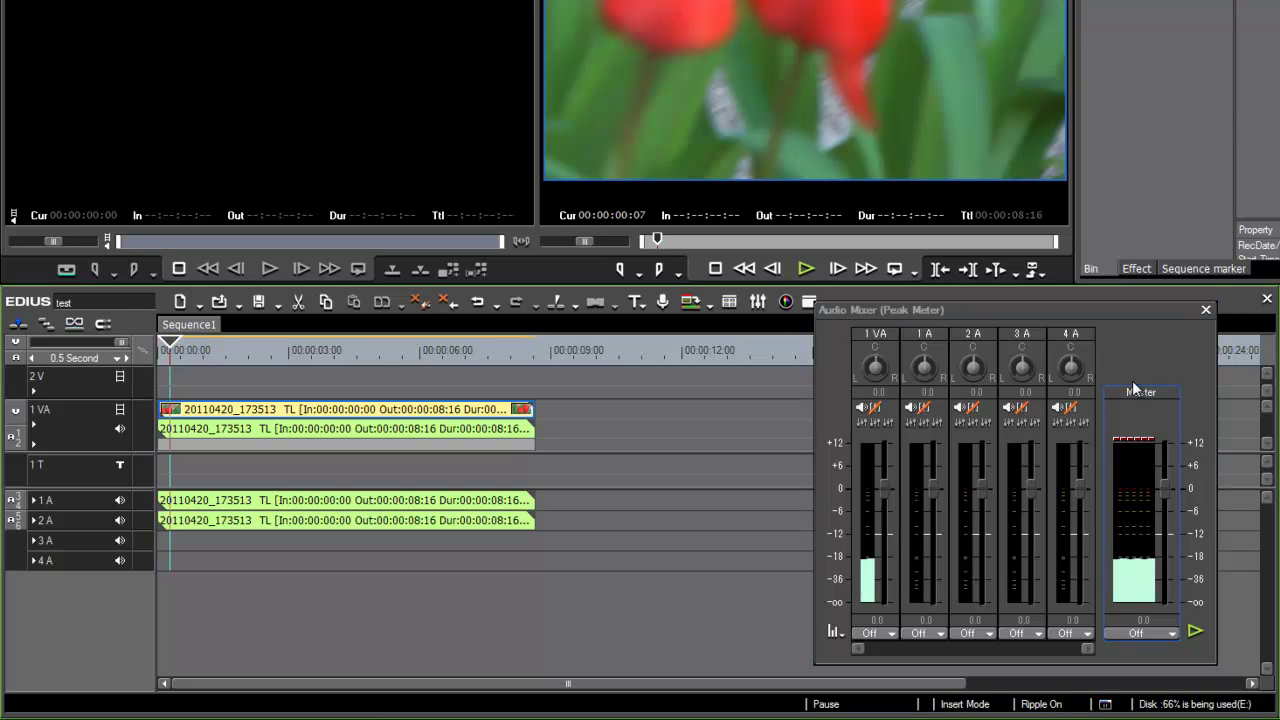
{"action": "key", "text": "space"}
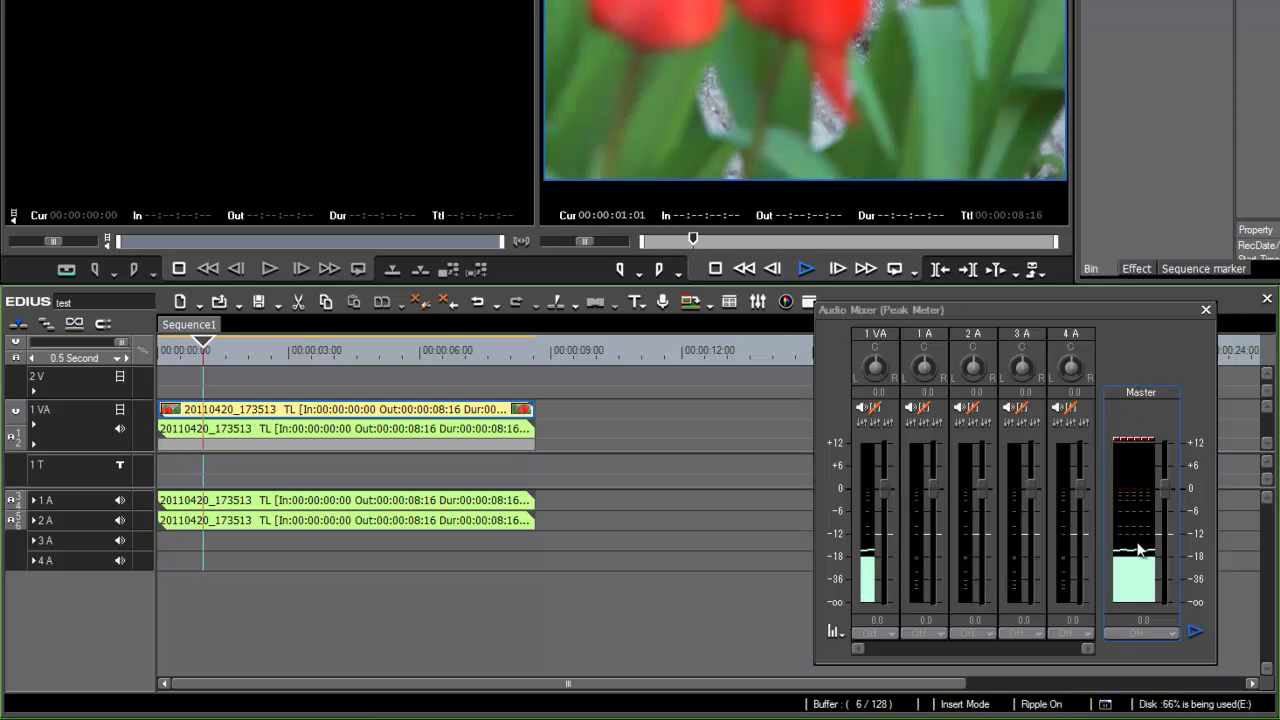
{"action": "key", "text": "space"}
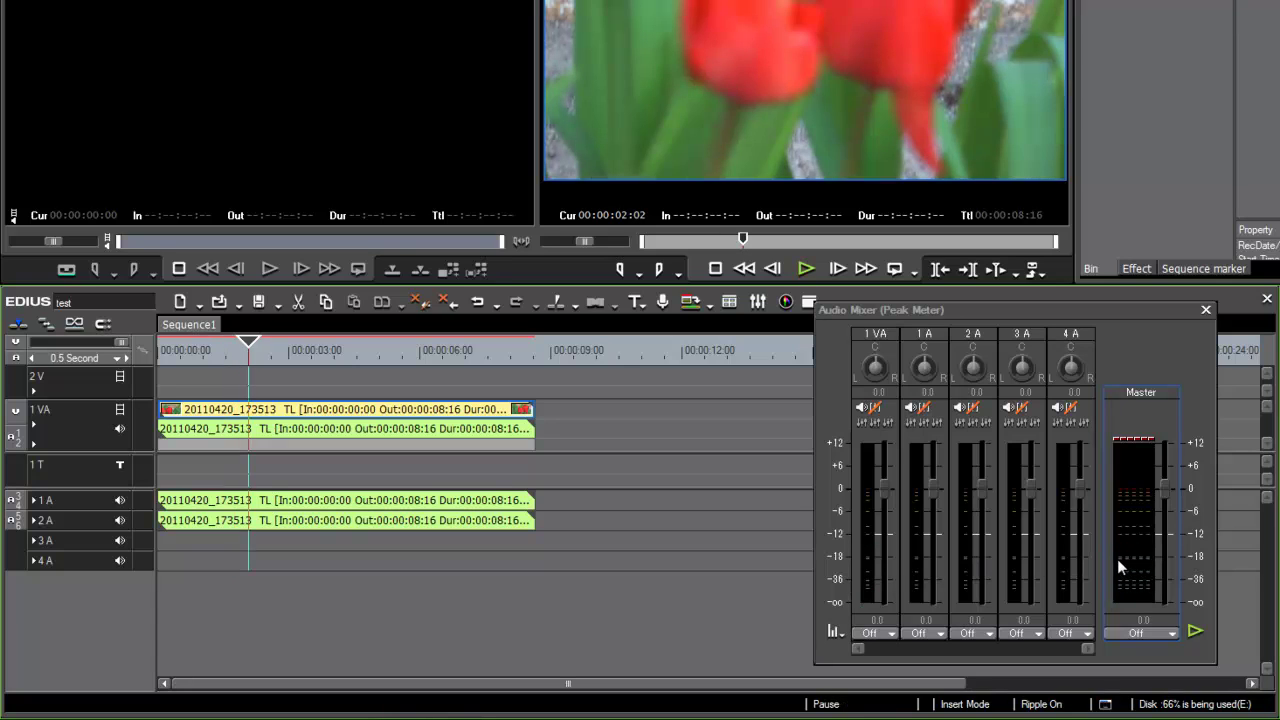
{"action": "key", "text": "space"}
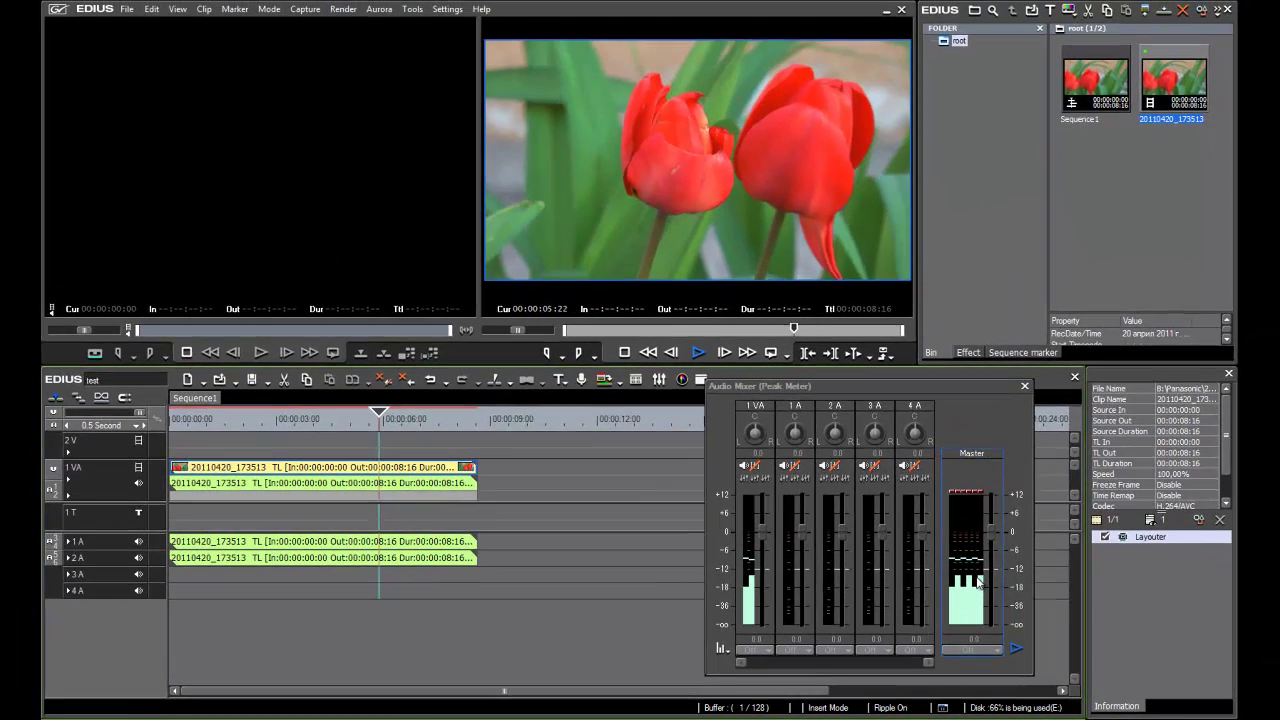
{"action": "key", "text": "space"}
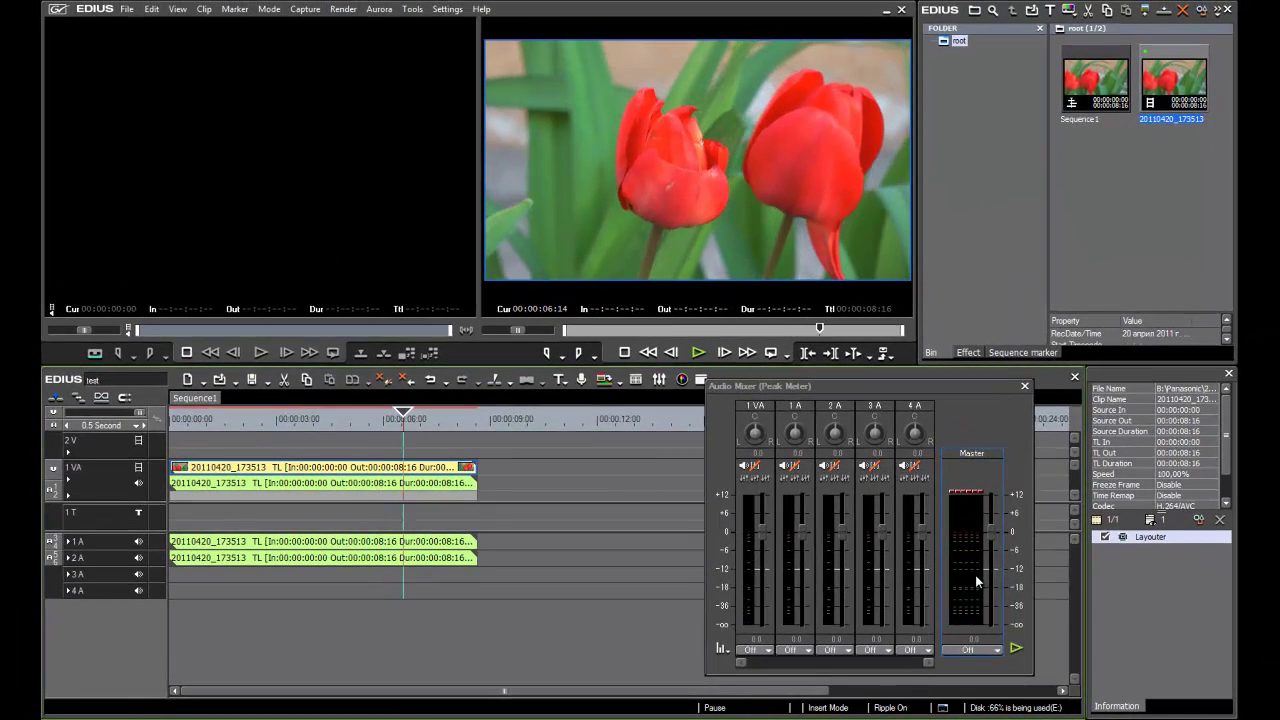
Step: Close the Audio Mixer, move the playhead near the start, and play until 00:00:02:08
{"action": "left_click", "coordinate": [1025, 386]}
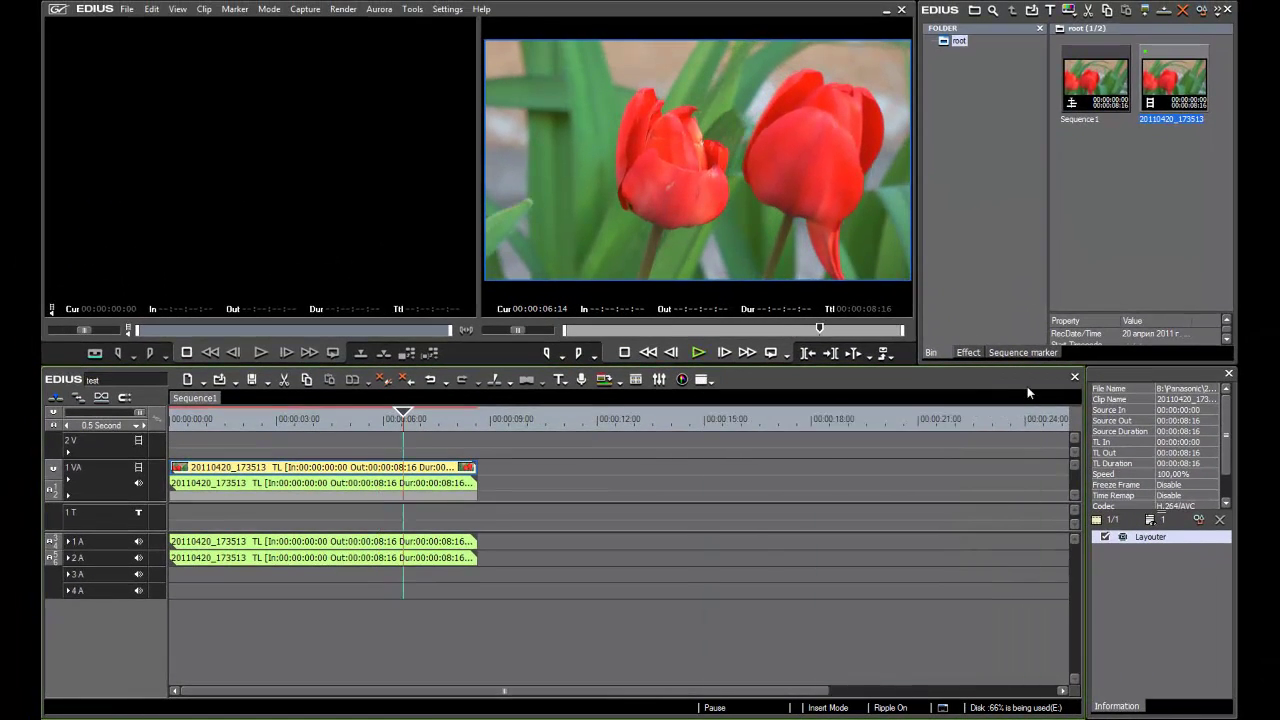
{"action": "left_click_drag", "start_coordinate": [265, 424], "coordinate": [171, 432]}
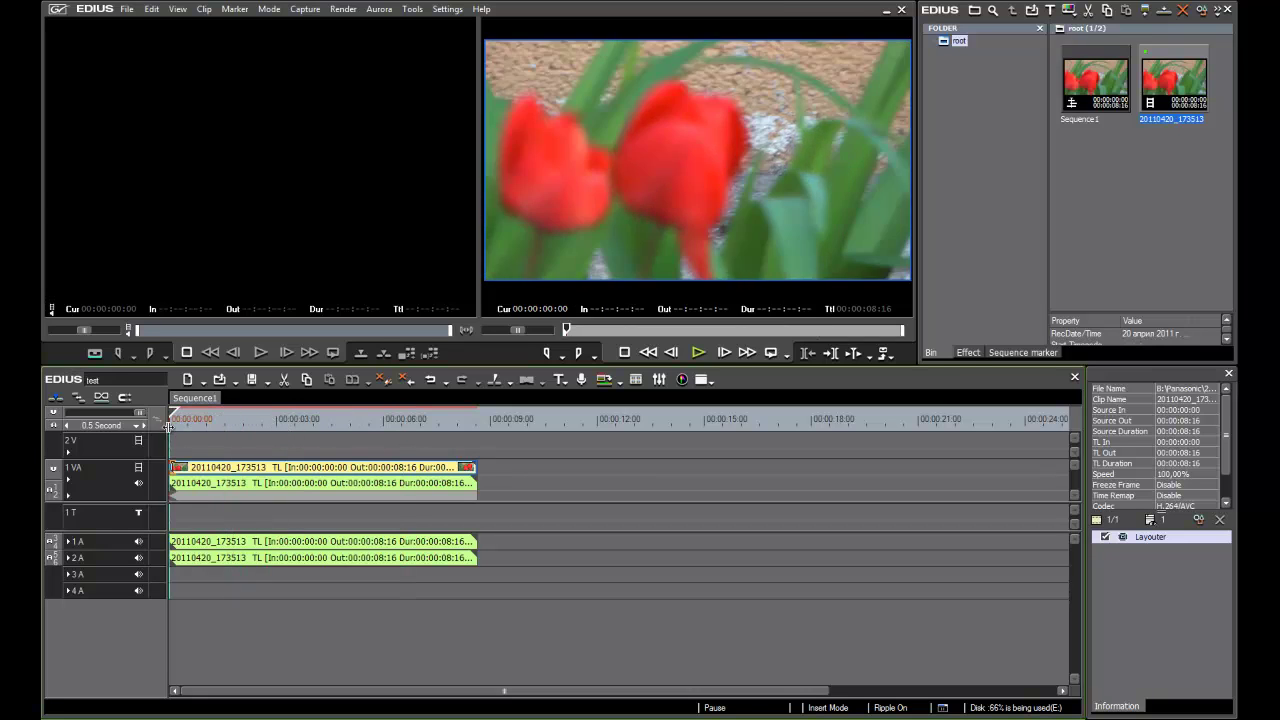
{"action": "key", "text": "space"}
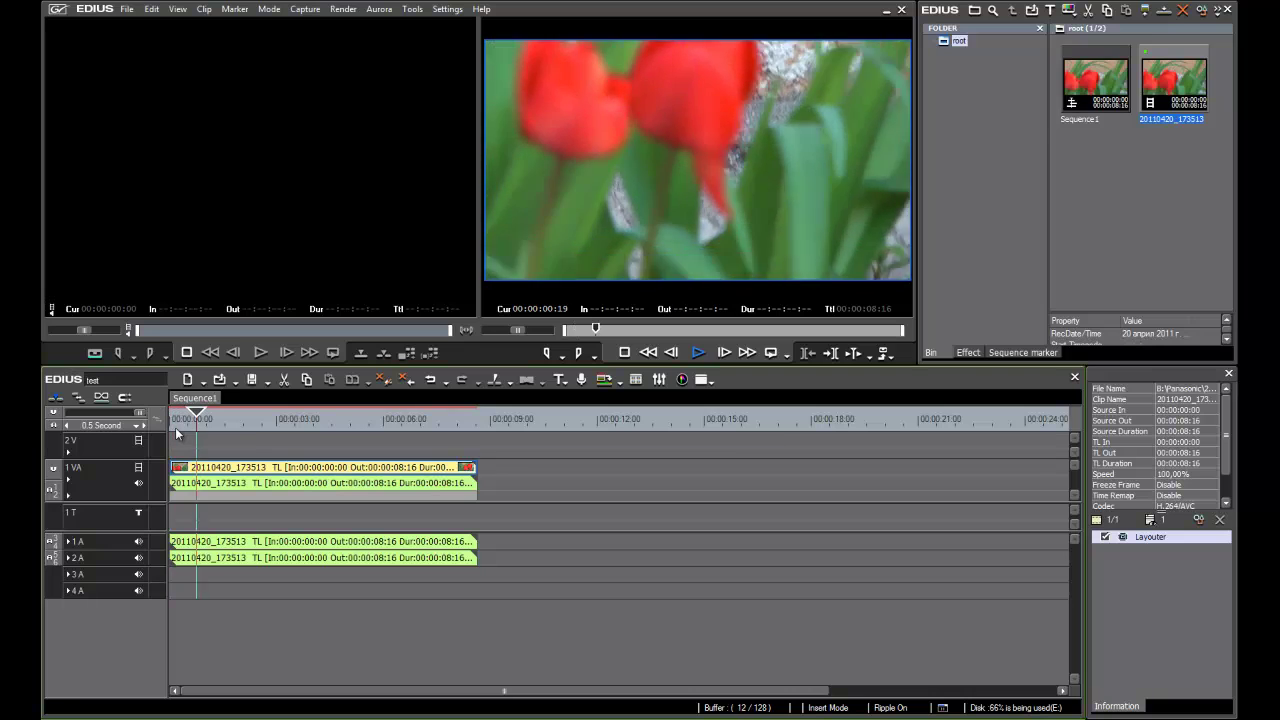
{"action": "key", "text": "space"}
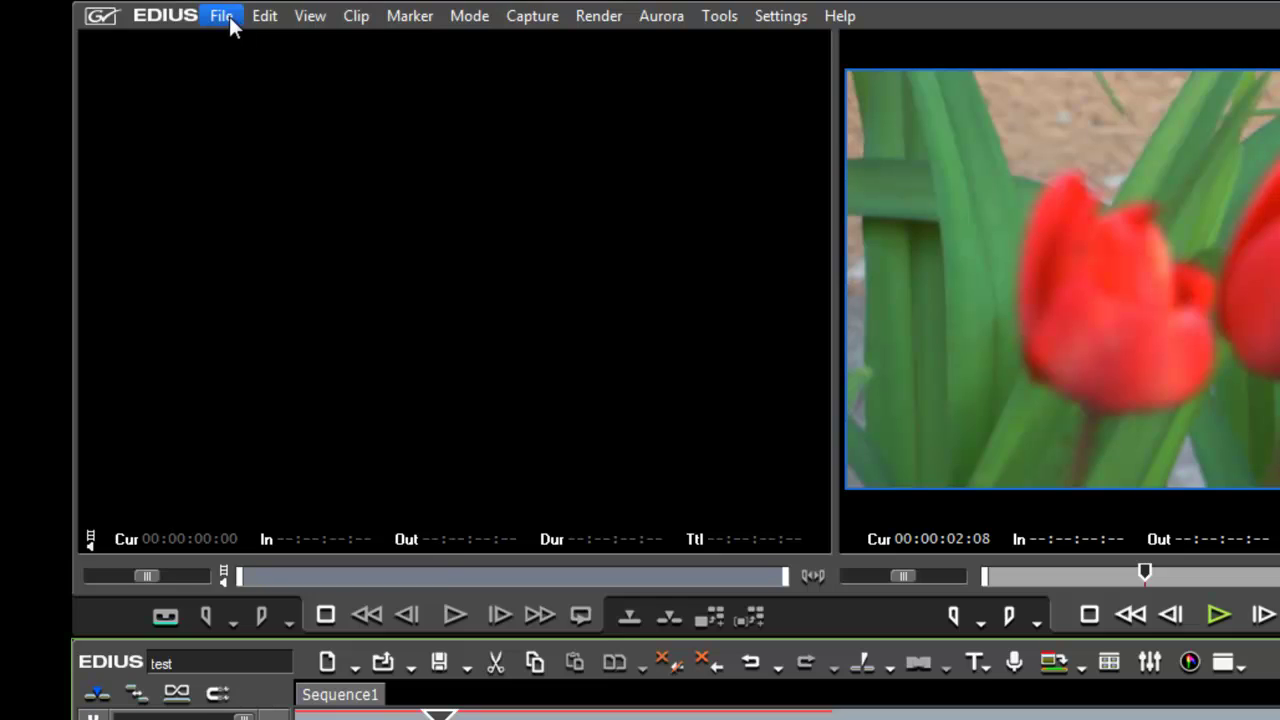
Step: Generate proxy files for all clips in the project, confirming the start prompt
{"action": "left_click", "coordinate": [229, 18]}
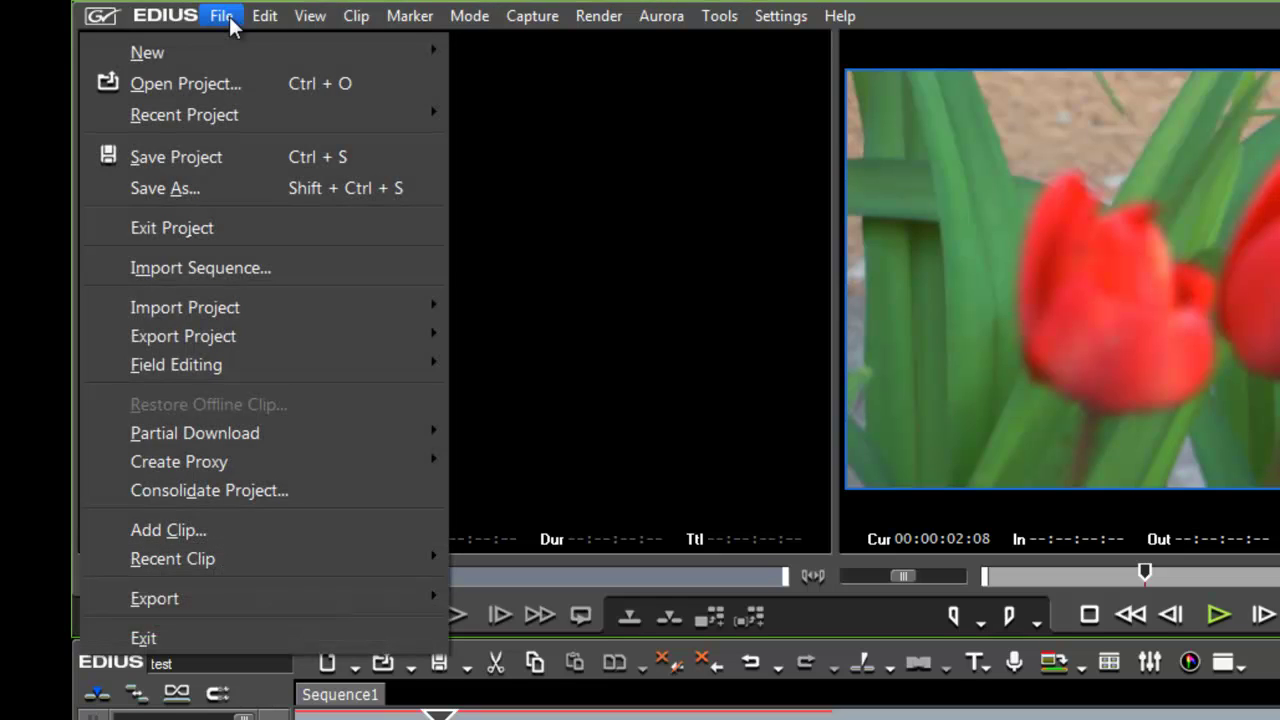
{"action": "mouse_move", "coordinate": [423, 451]}
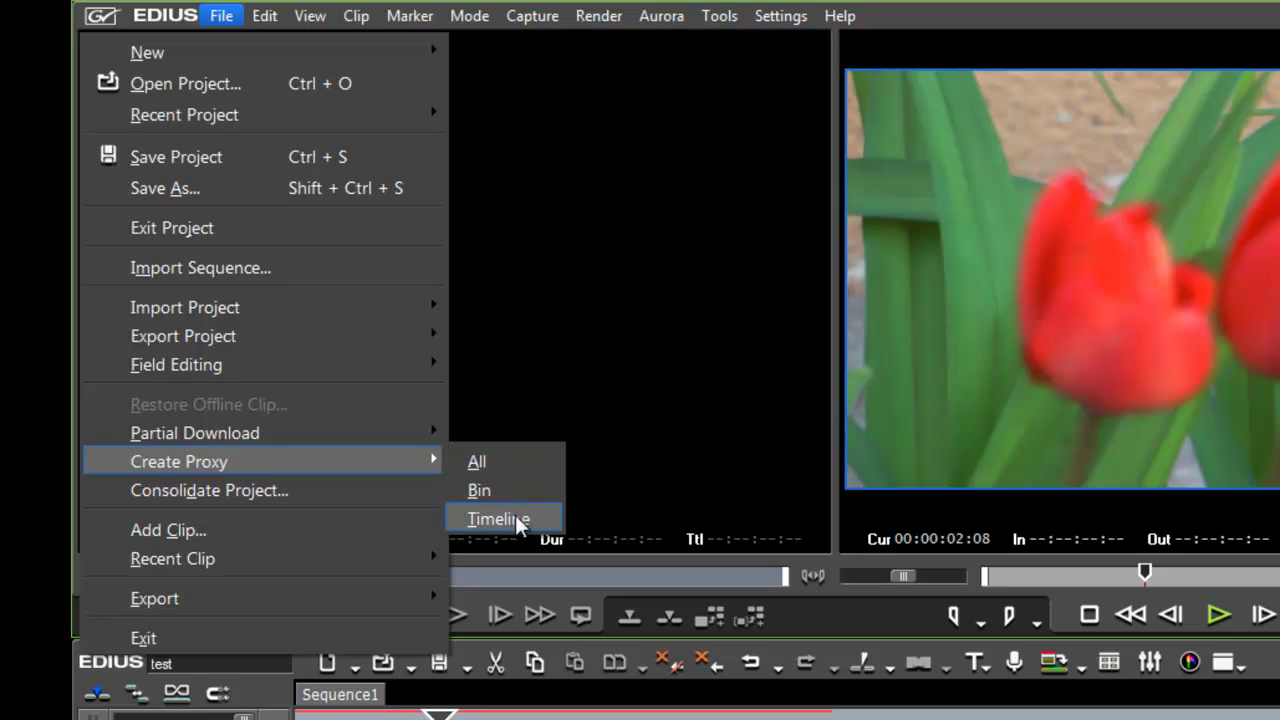
{"action": "left_click", "coordinate": [513, 459]}
{"action": "left_click", "coordinate": [771, 355]}
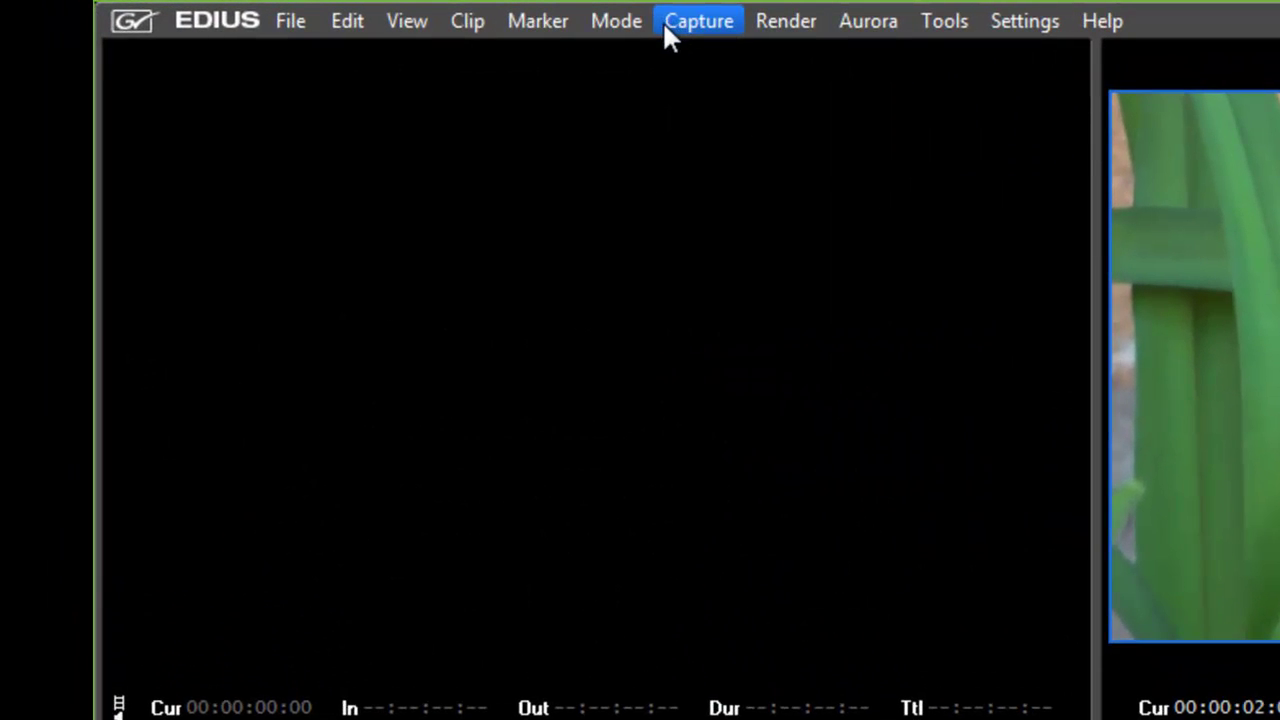
Step: Switch EDIUS to Proxy Mode and stop playback
{"action": "left_click", "coordinate": [590, 22]}
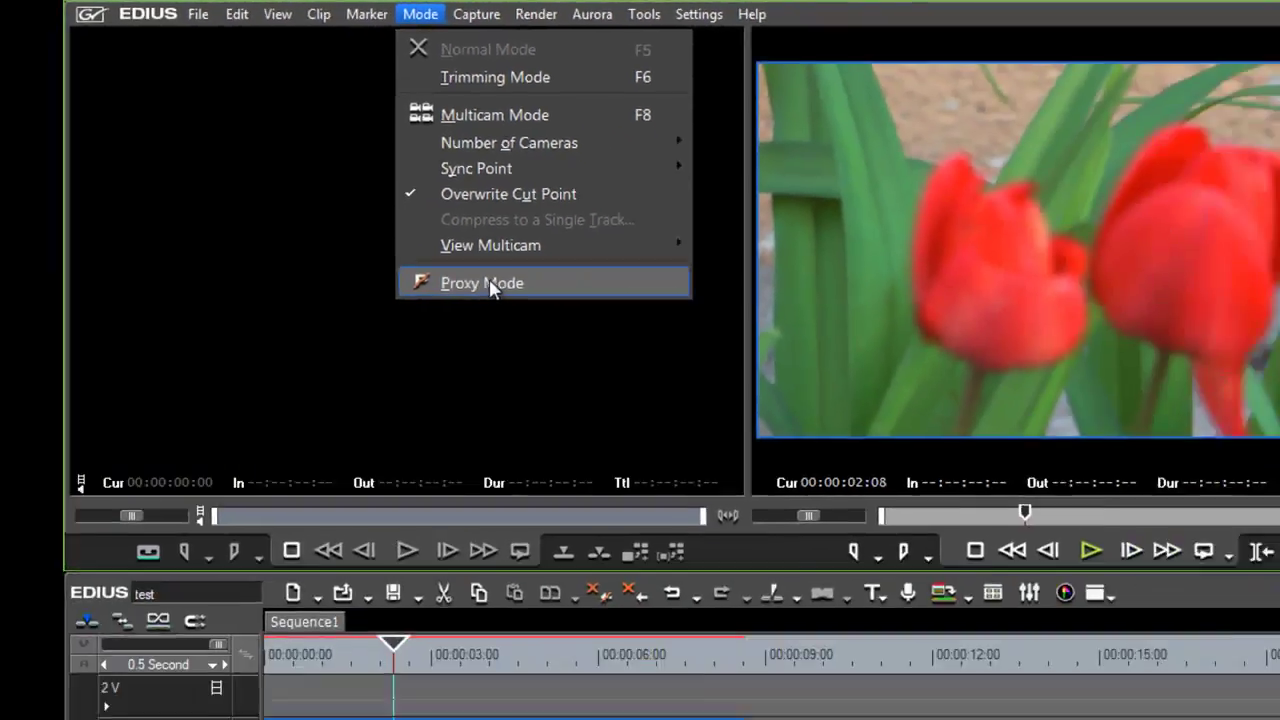
{"action": "left_click", "coordinate": [488, 284]}
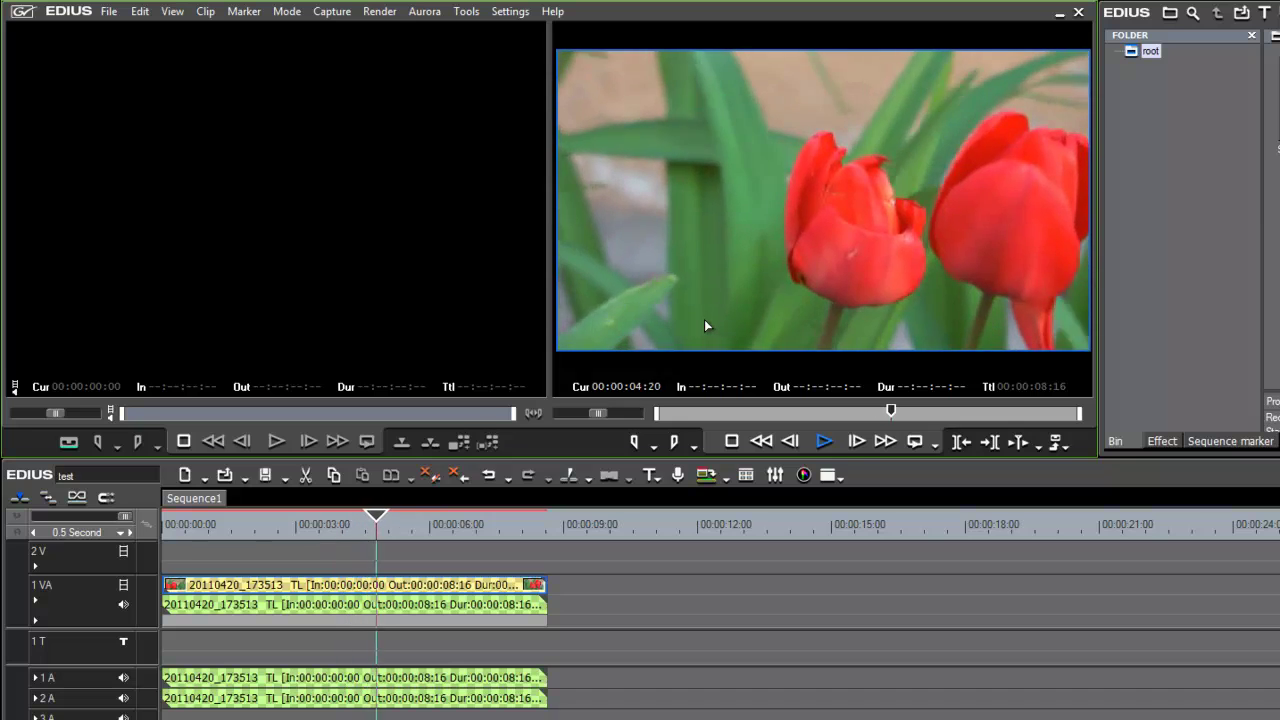
{"action": "key", "text": "space"}
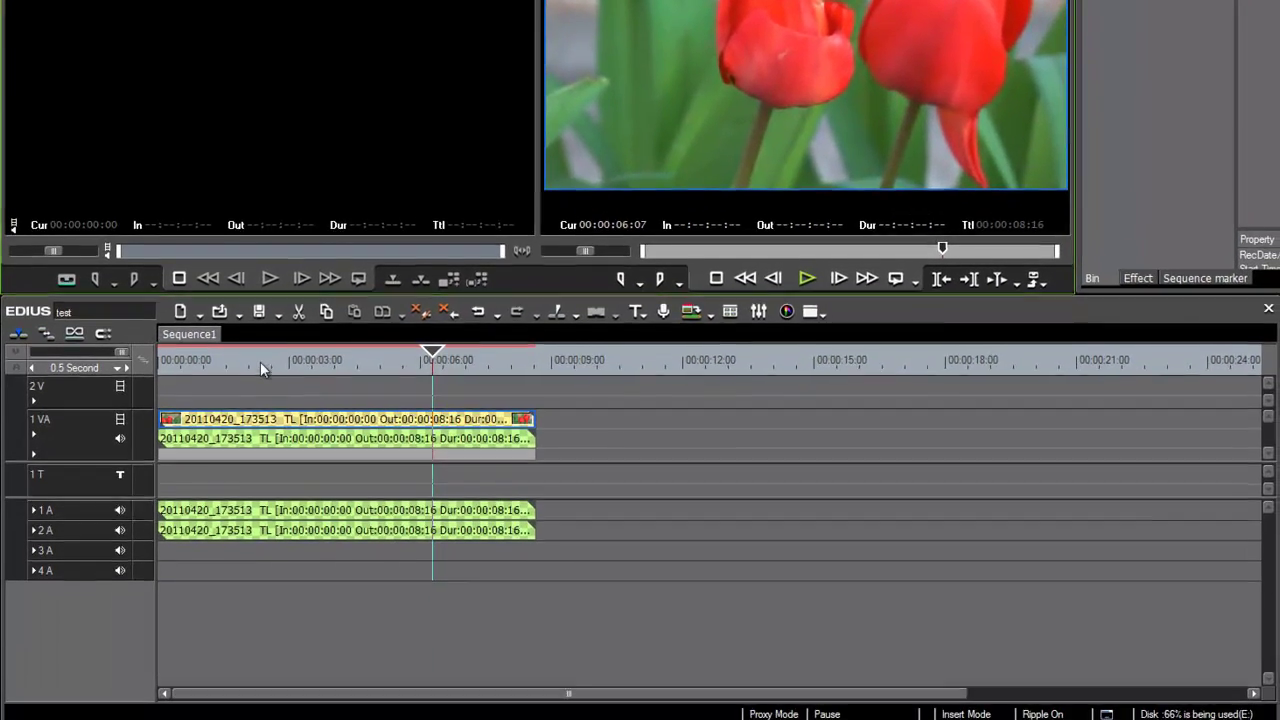
Step: Split the tulip clip at 00:00:02:09 and 00:00:03:22, then ripple-delete the middle piece
{"action": "left_click", "coordinate": [269, 524]}
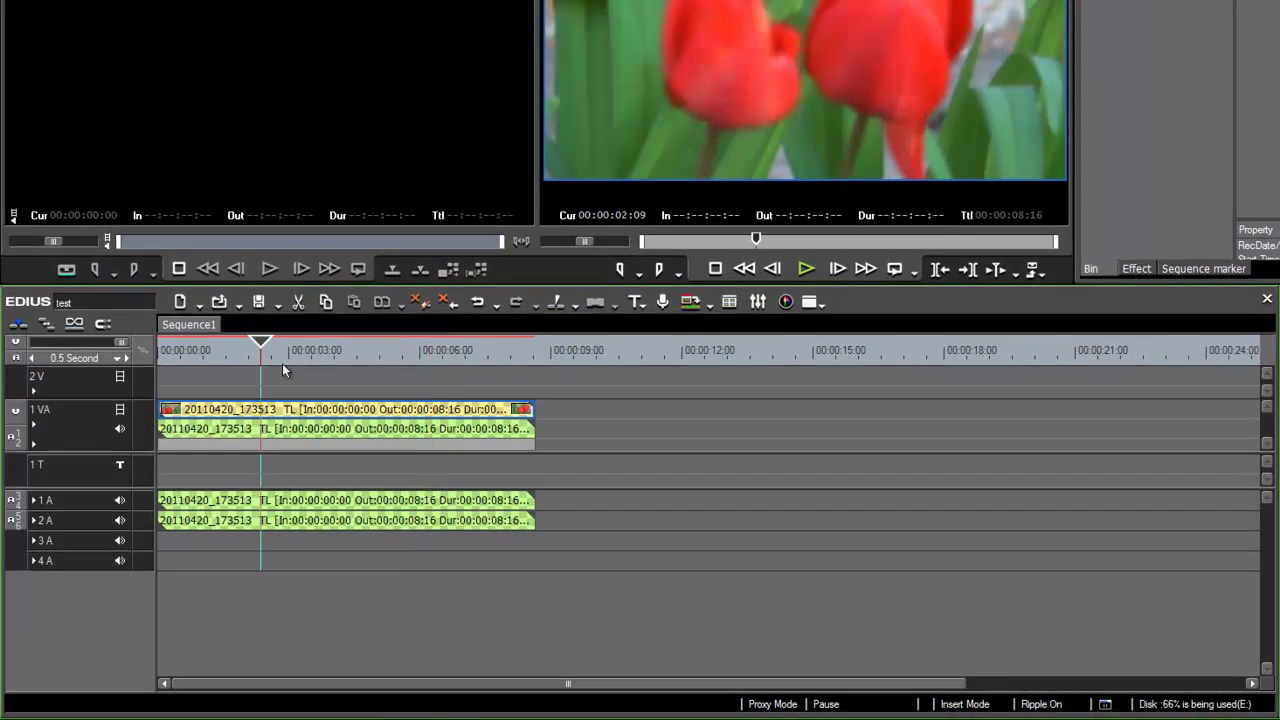
{"action": "key", "text": "c"}
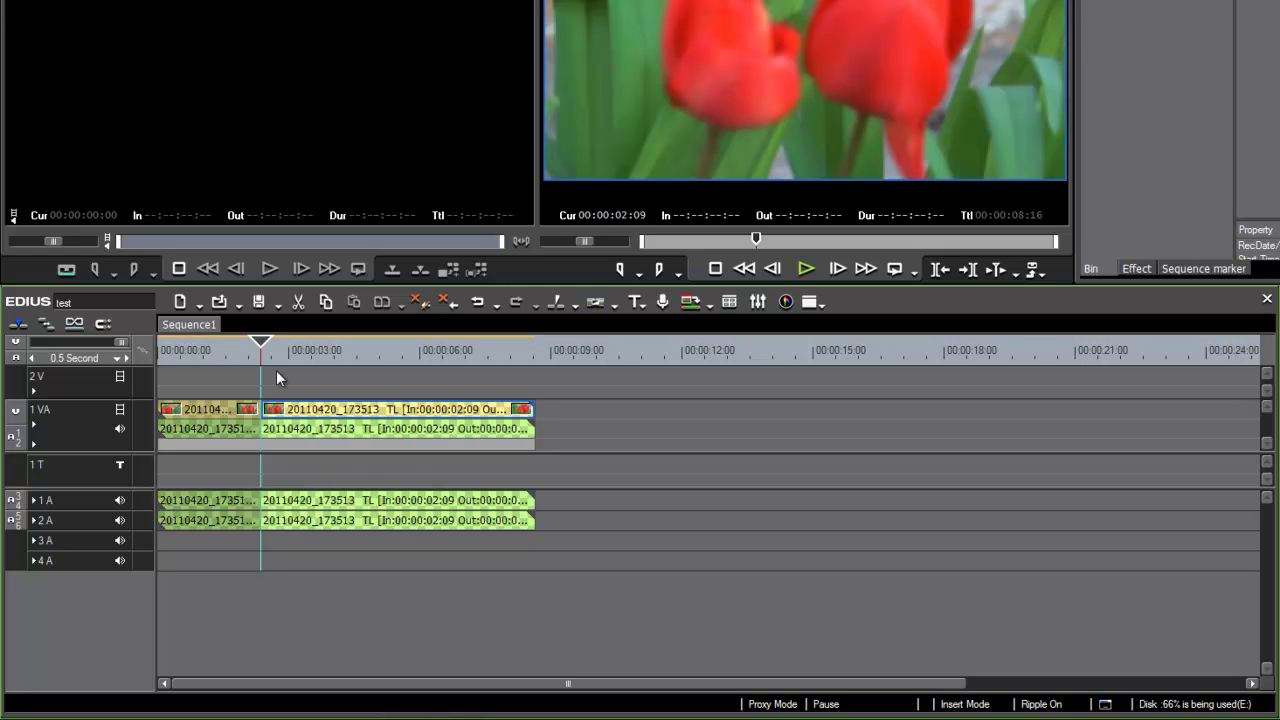
{"action": "left_click", "coordinate": [331, 360]}
{"action": "key", "text": "c"}
{"action": "left_click", "coordinate": [305, 425]}
{"action": "key", "text": "Delete"}
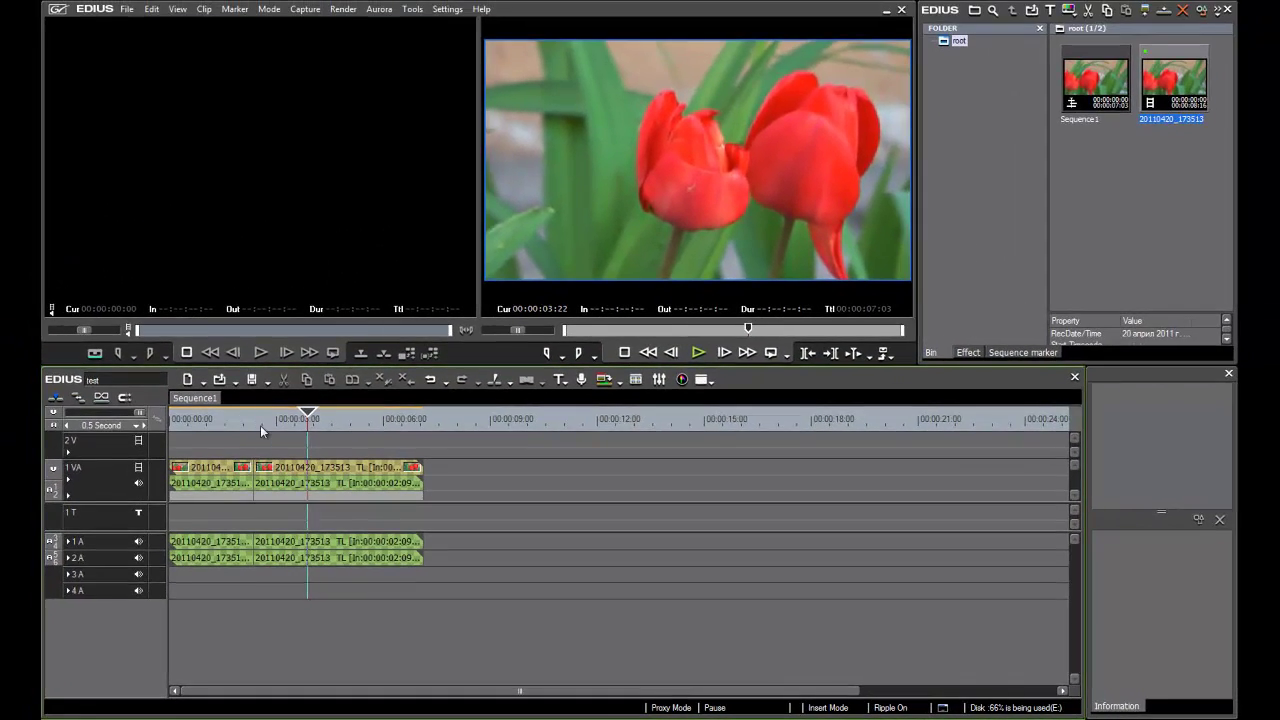
{"action": "left_click", "coordinate": [258, 408]}
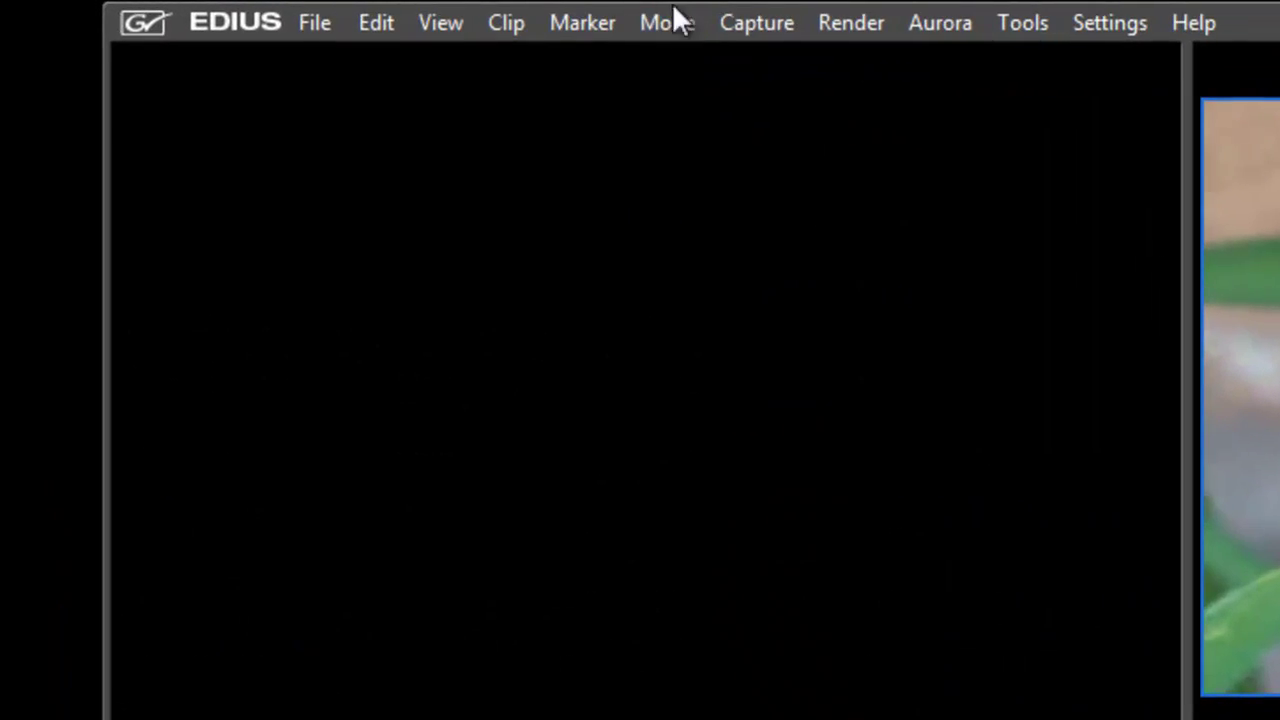
Step: Turn off proxy mode and scrub across the new cut to check it
{"action": "left_click", "coordinate": [270, 10]}
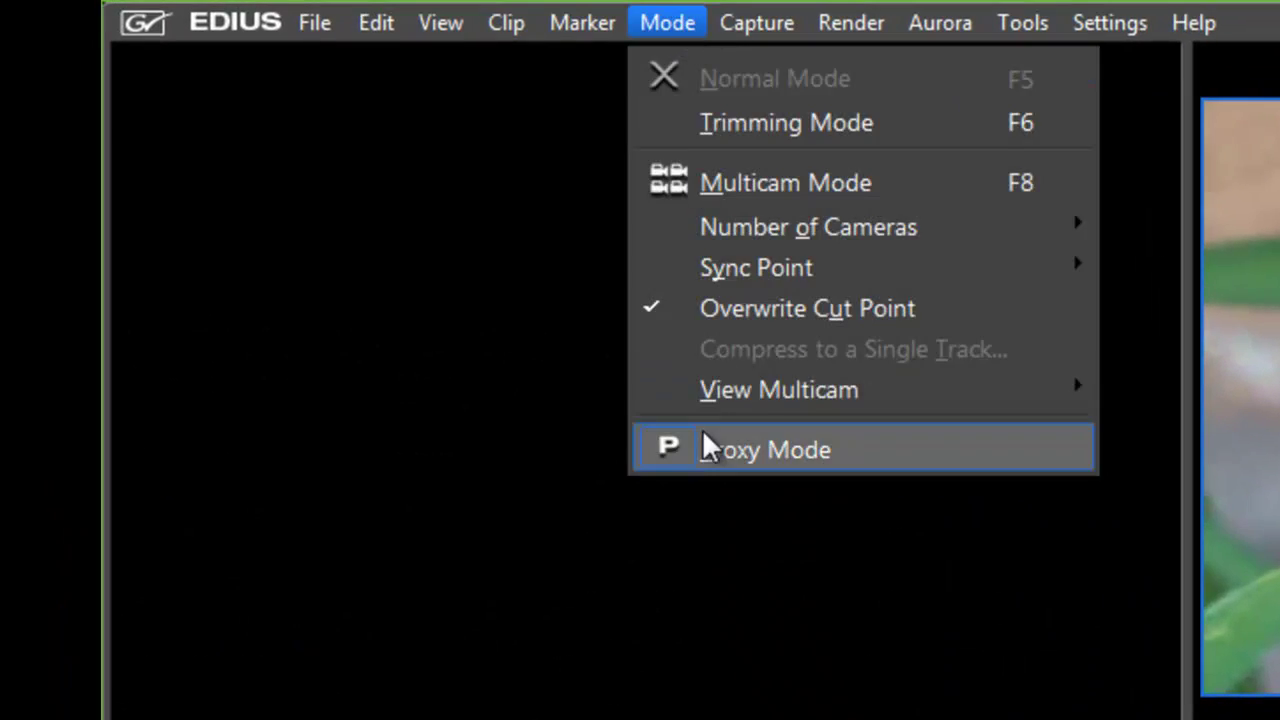
{"action": "left_click", "coordinate": [702, 449]}
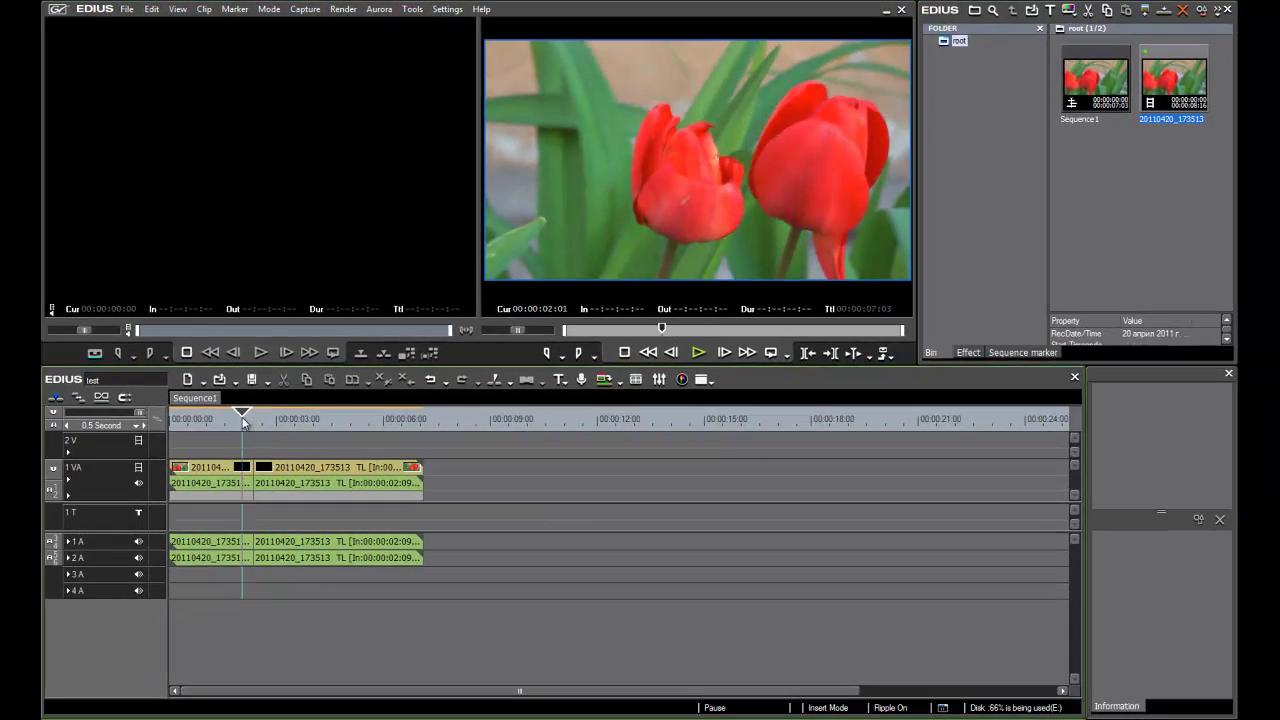
{"action": "left_click_drag", "start_coordinate": [243, 420], "coordinate": [299, 421]}
Step: Set the Out point at the sequence end and the In point at 00:00:00:00
{"action": "left_click_drag", "start_coordinate": [398, 424], "coordinate": [422, 432]}
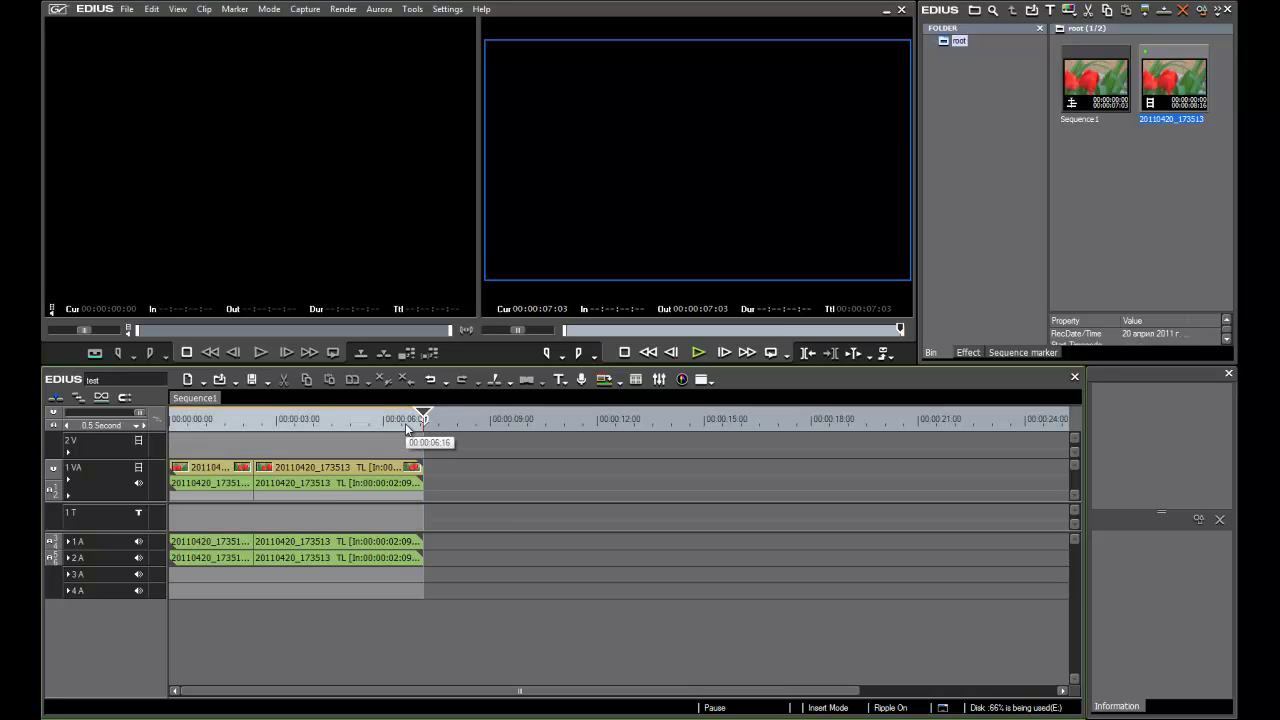
{"action": "left_click", "coordinate": [218, 424]}
{"action": "key", "text": "Home"}
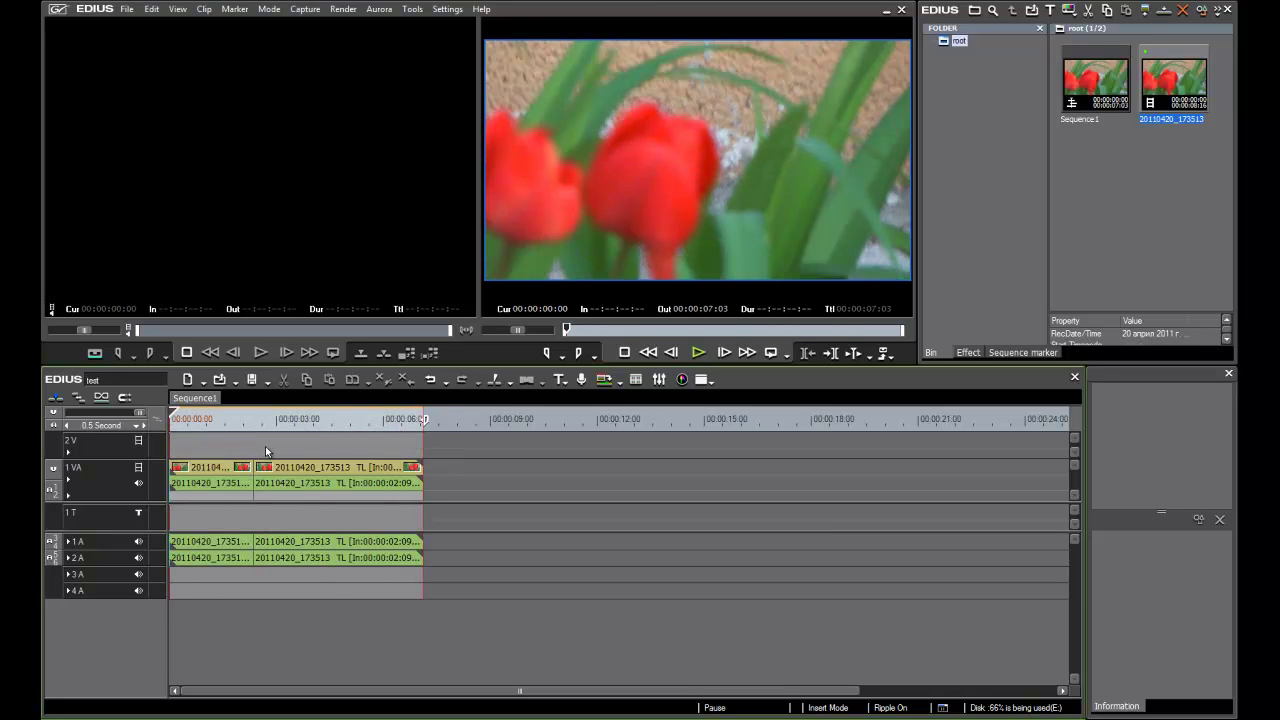
{"action": "key", "text": "i"}
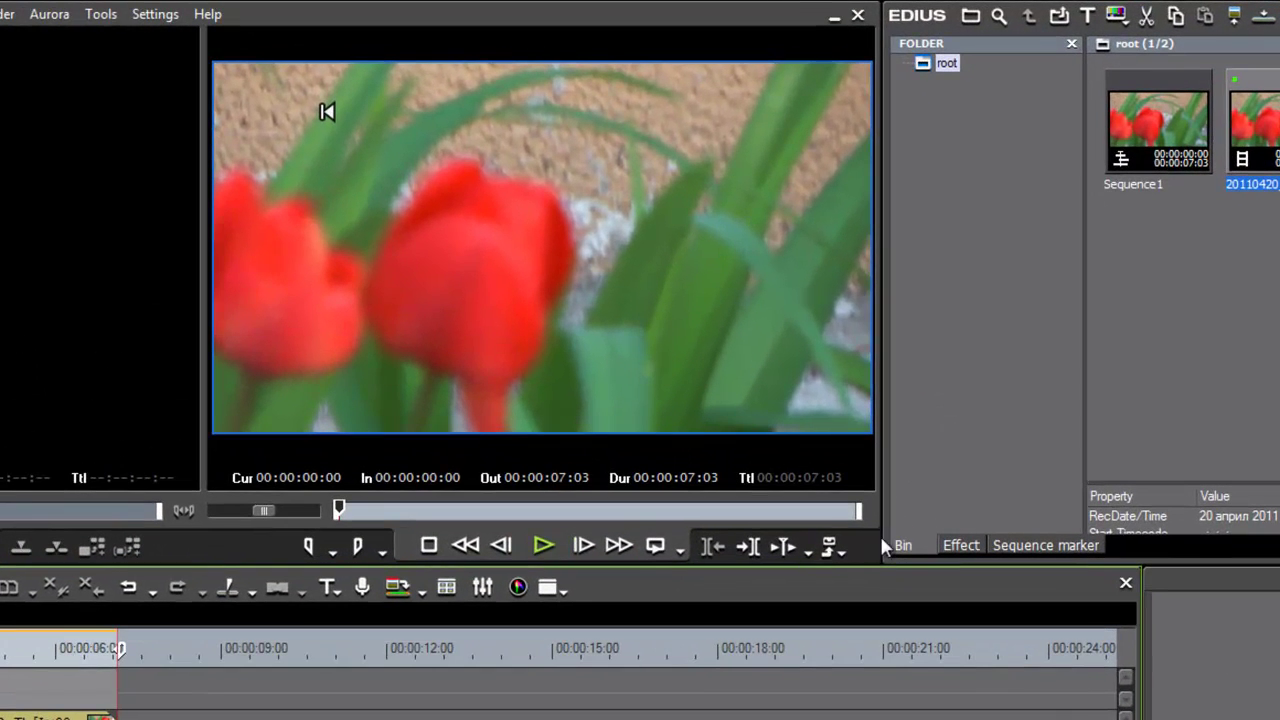
Step: Open Print to File, browse the AVCHD presets and expand the Advanced options
{"action": "left_click", "coordinate": [829, 547]}
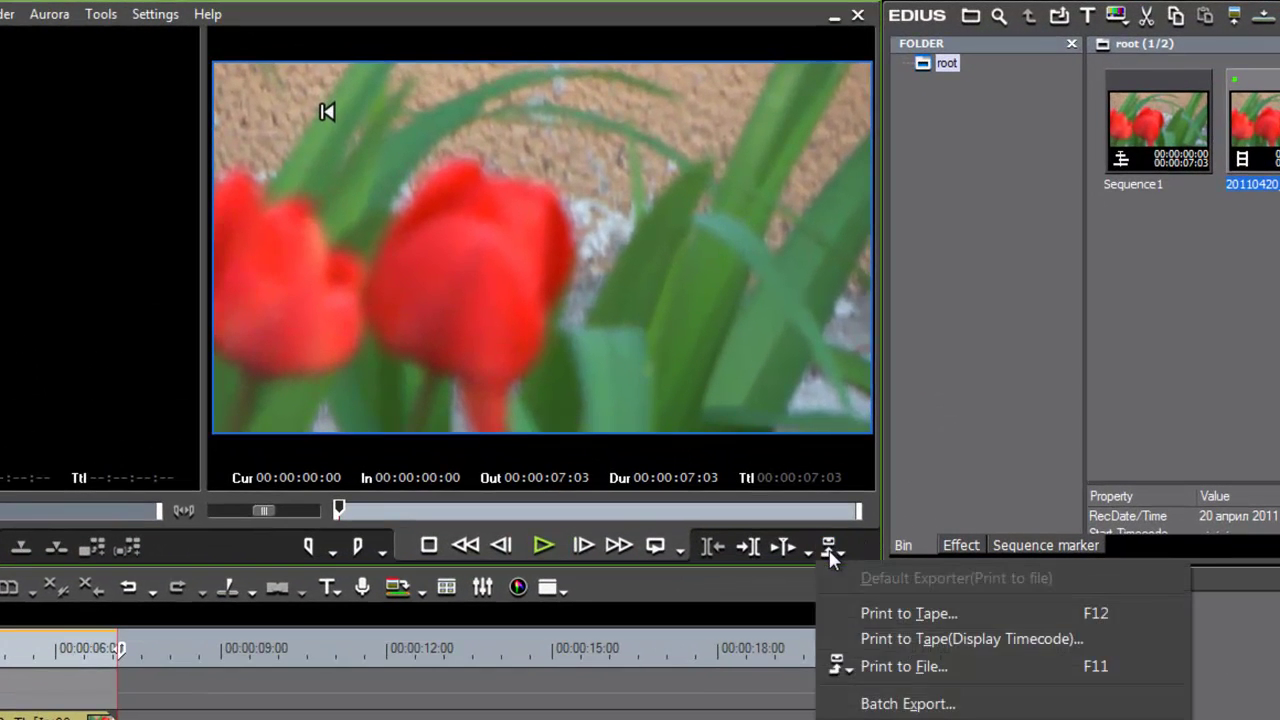
{"action": "left_click", "coordinate": [880, 666]}
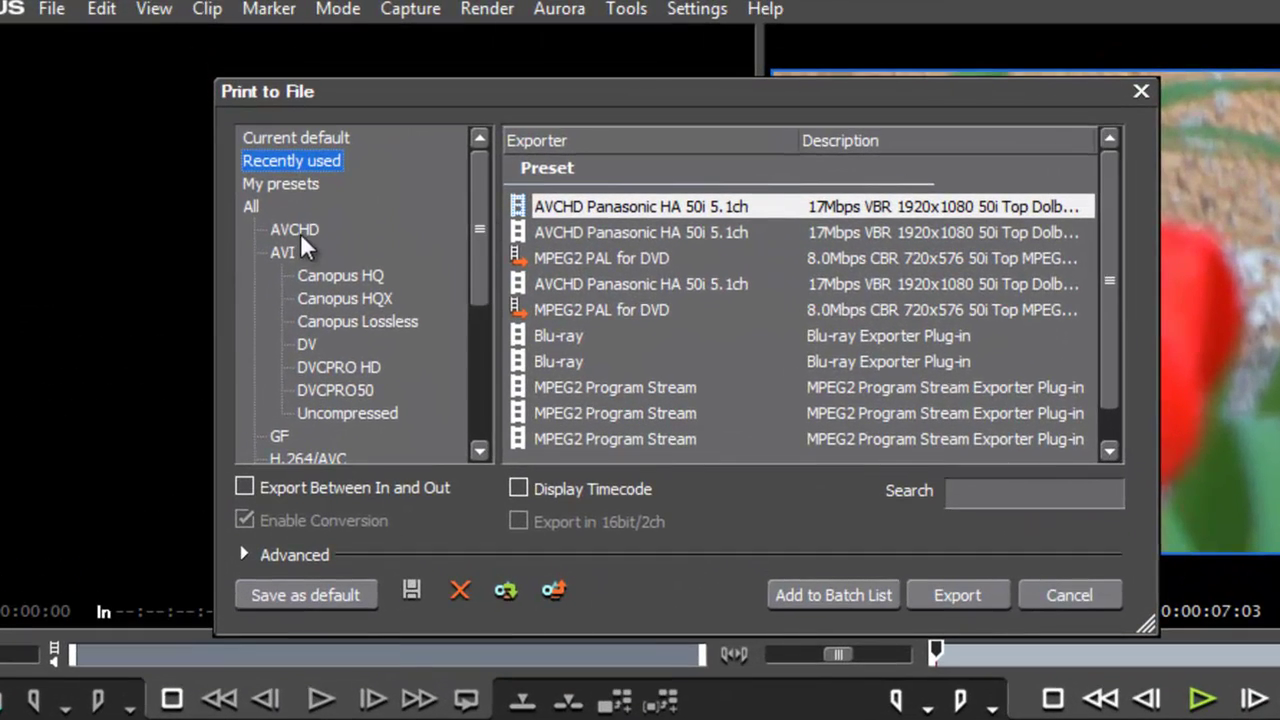
{"action": "left_click", "coordinate": [301, 237]}
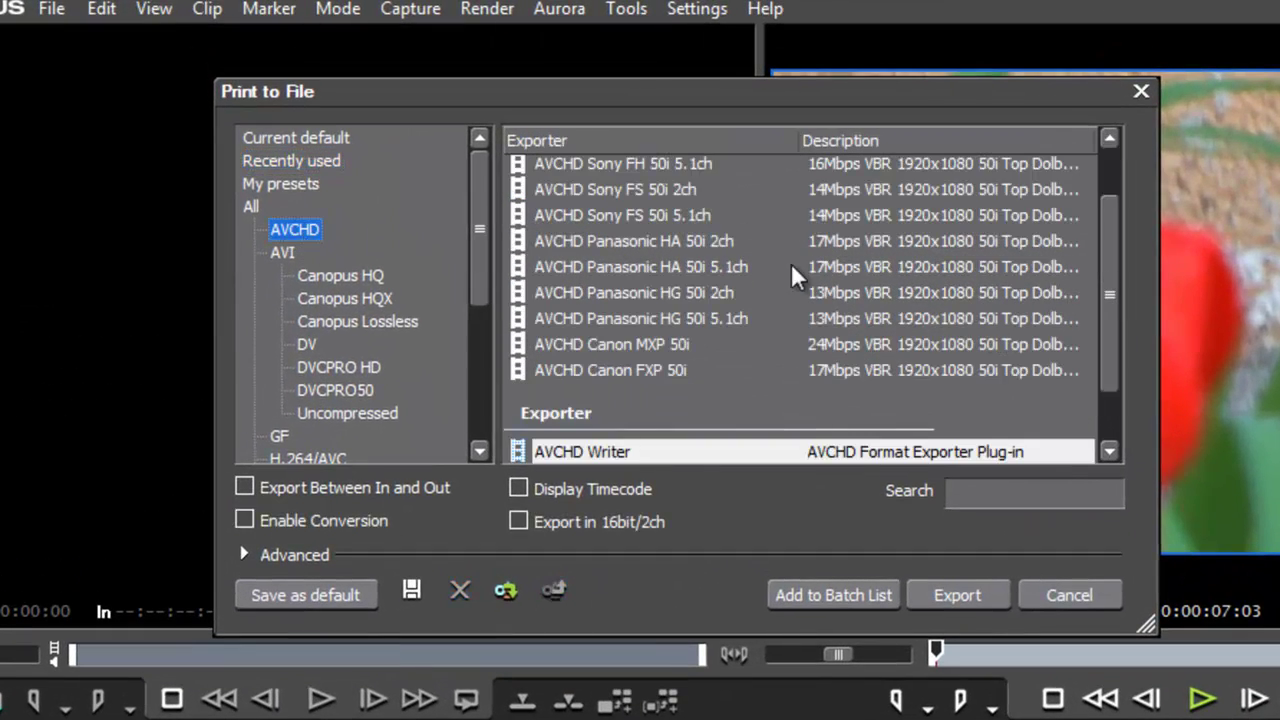
{"action": "left_click_drag", "start_coordinate": [1106, 310], "coordinate": [1106, 245]}
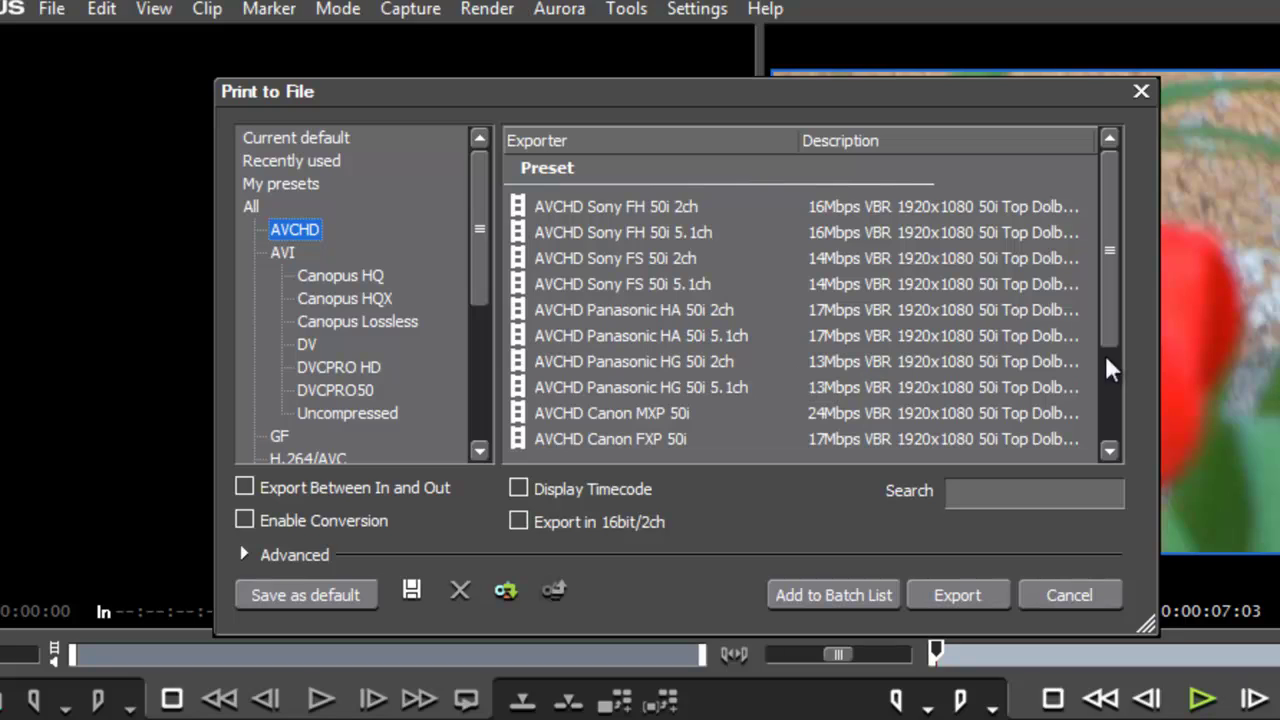
{"action": "left_click_drag", "start_coordinate": [1104, 314], "coordinate": [1103, 405]}
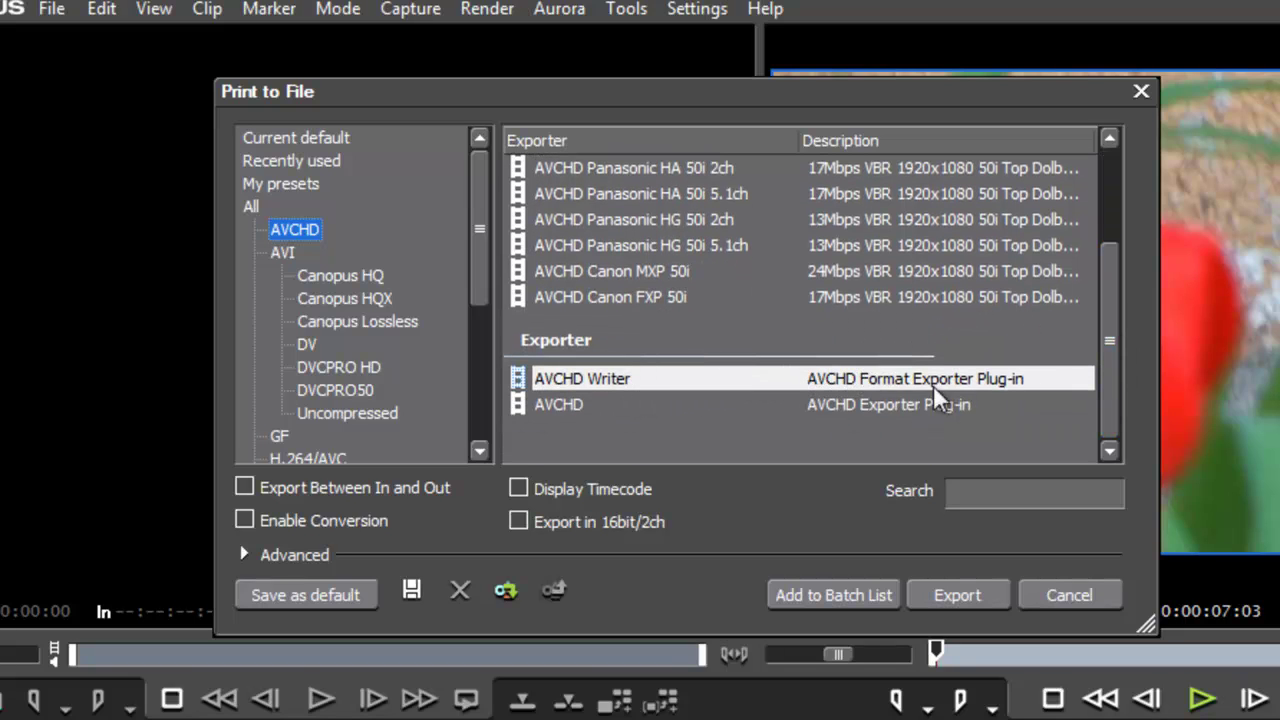
{"action": "left_click_drag", "start_coordinate": [1096, 380], "coordinate": [1102, 286]}
{"action": "left_click", "coordinate": [245, 555]}
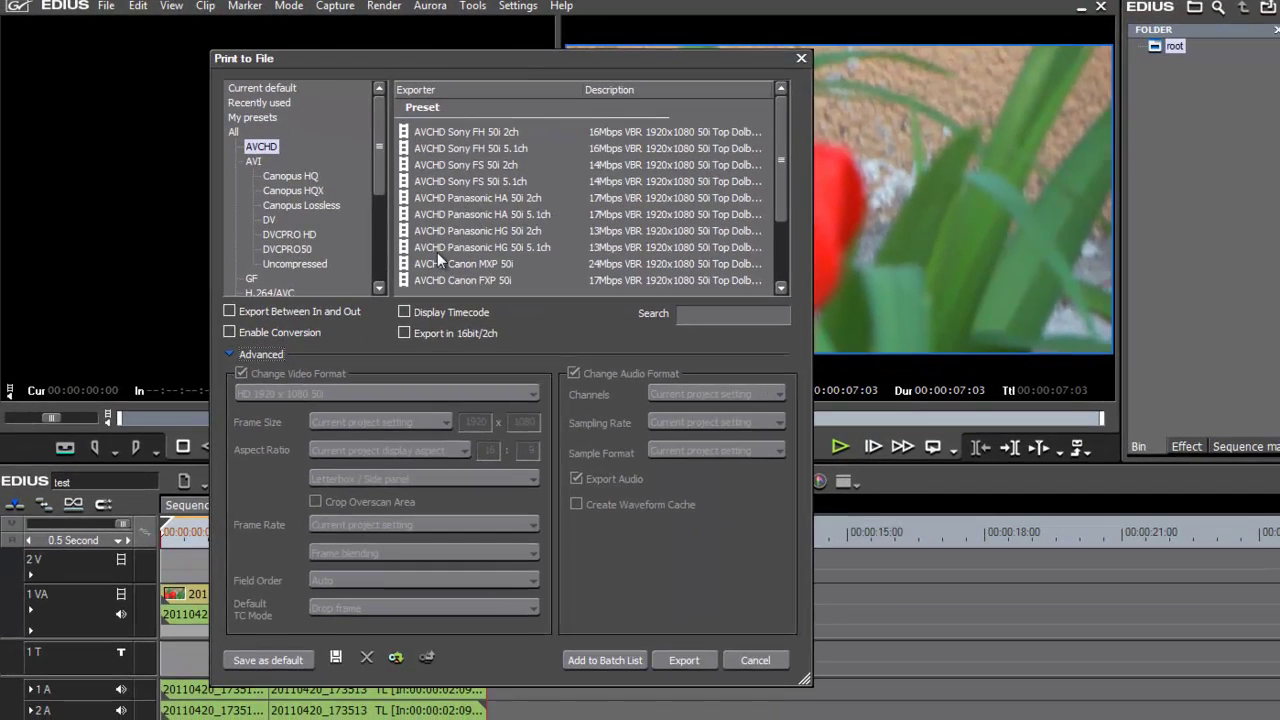
Step: Export In–Out only with AVCHD Panasonic HG 50i 5.1ch, trying then disabling conversion and 16bit/2ch
{"action": "left_click", "coordinate": [231, 312]}
{"action": "left_click", "coordinate": [501, 251]}
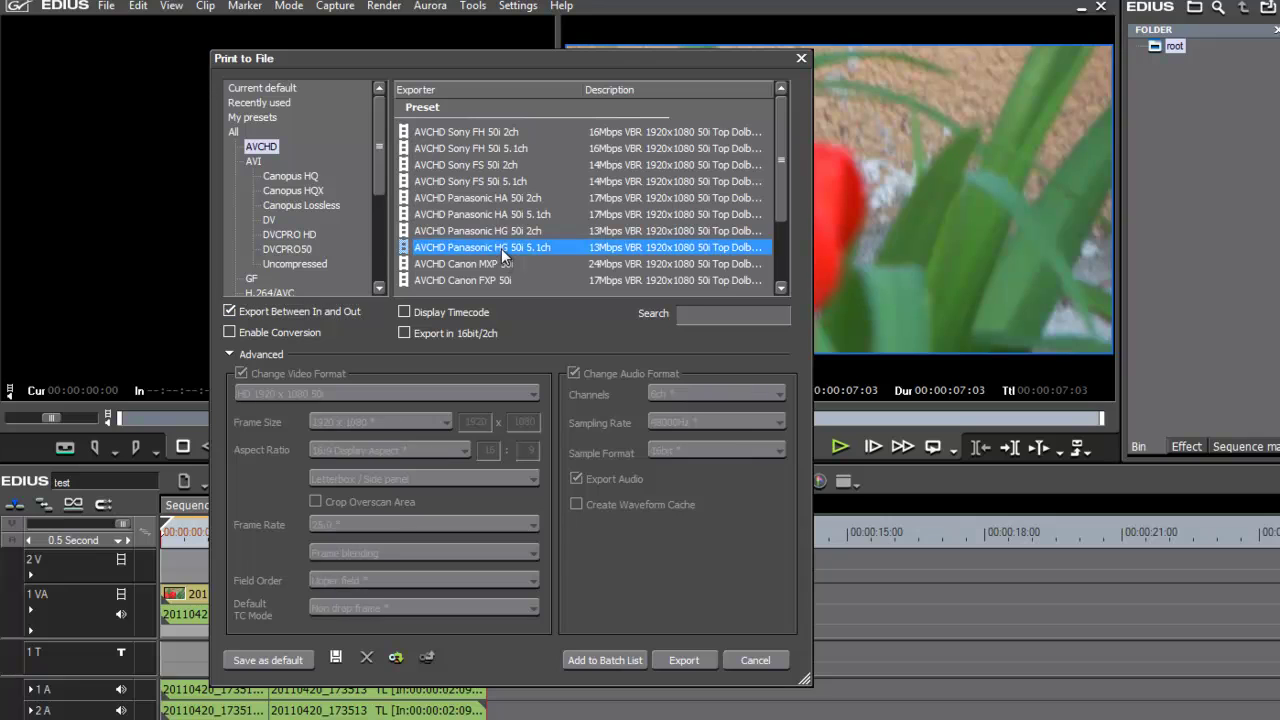
{"action": "left_click", "coordinate": [245, 333]}
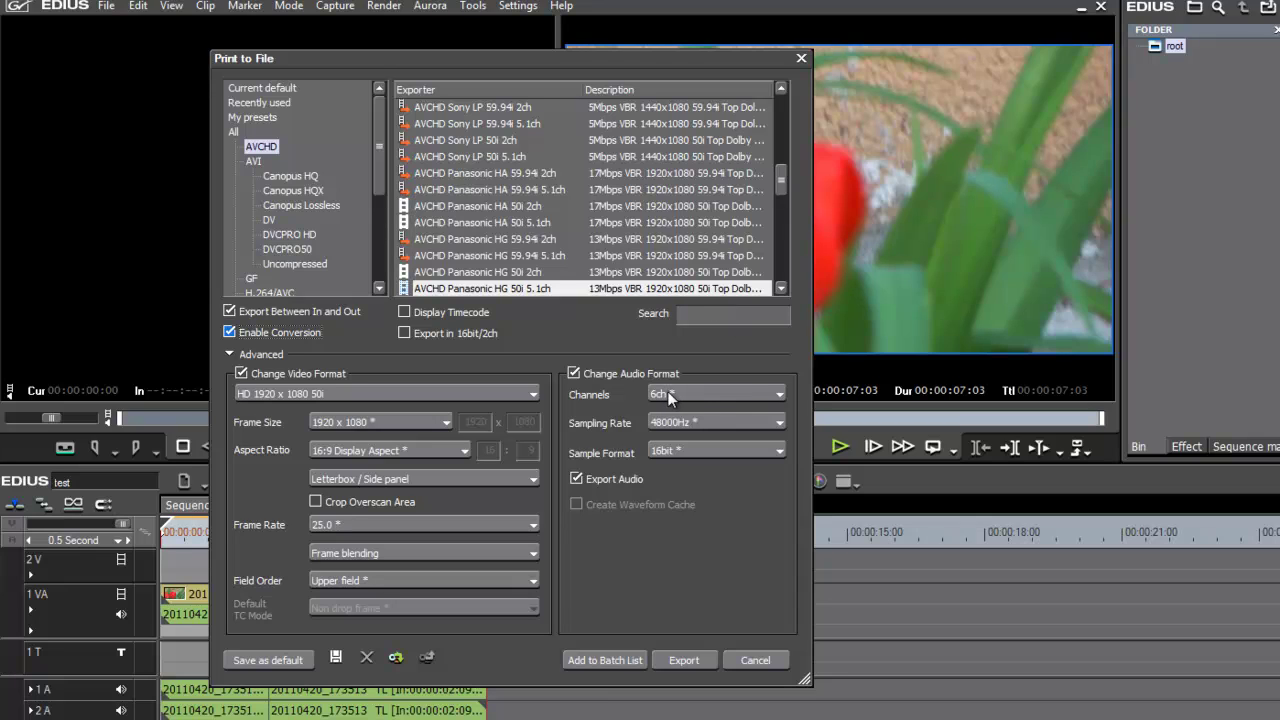
{"action": "left_click", "coordinate": [412, 333]}
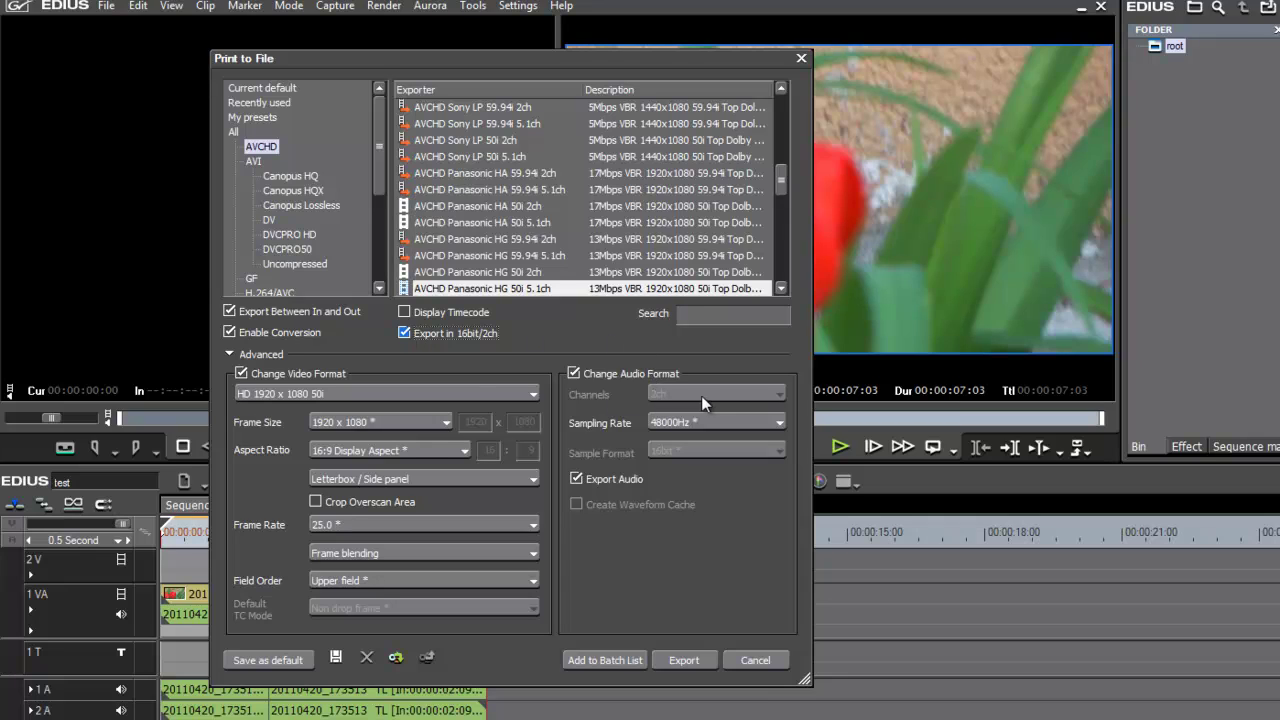
{"action": "left_click", "coordinate": [405, 334]}
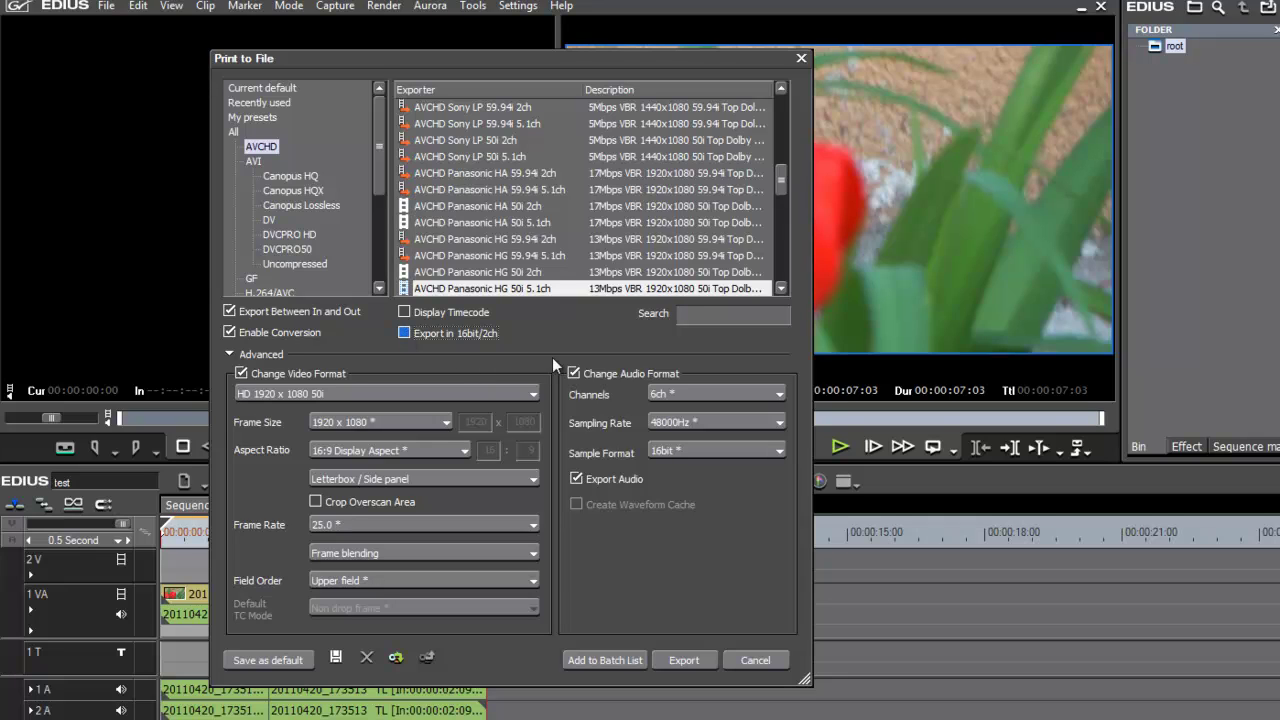
{"action": "left_click", "coordinate": [231, 333]}
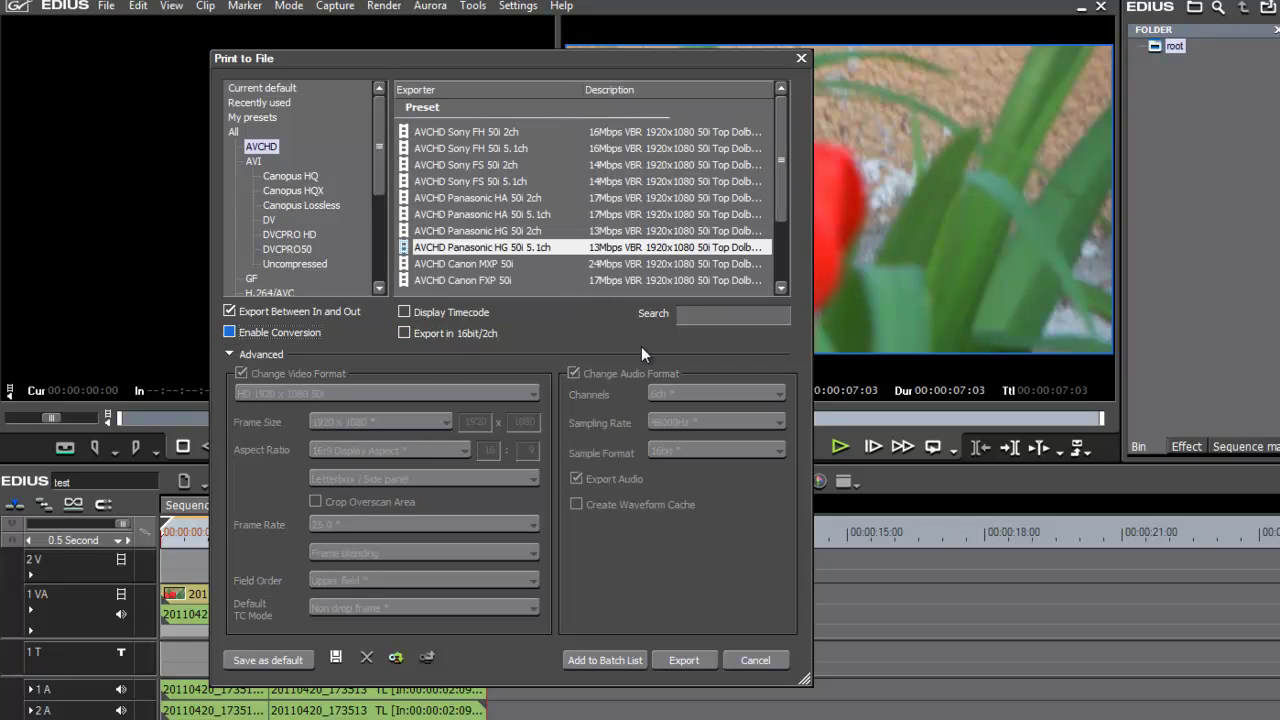